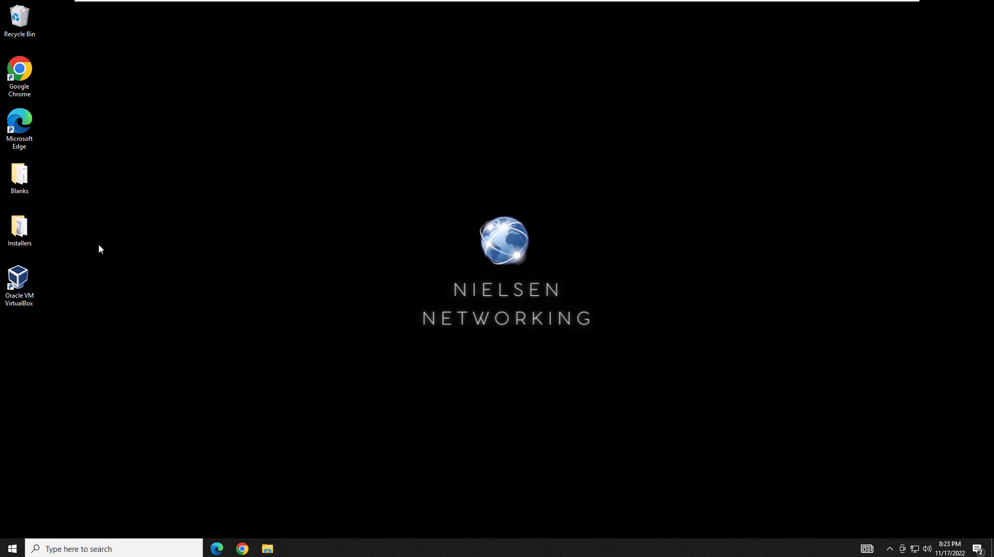
Open Chrome on the VMware Workstation Player evaluation page and start the Windows installer download.
{"action": "double_click", "coordinate": [30, 76]}
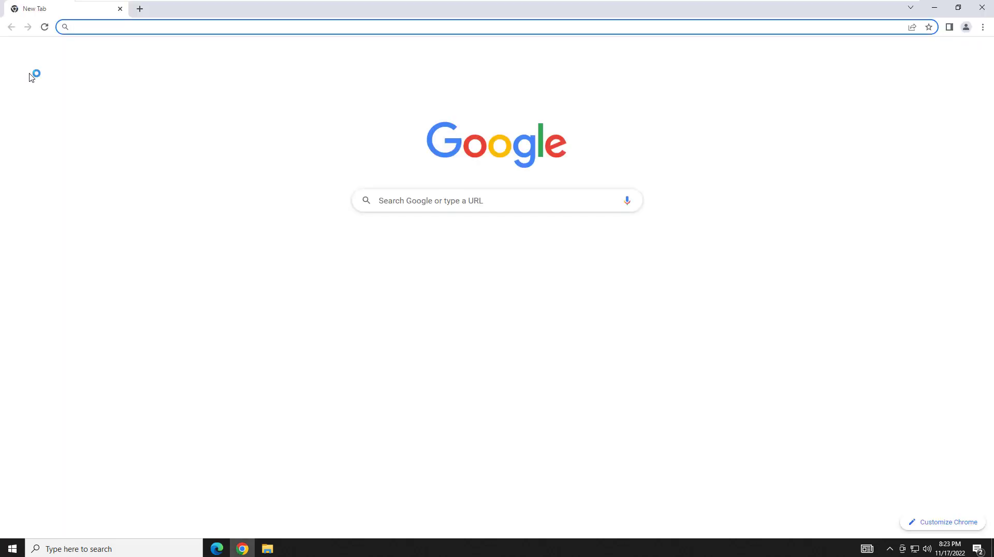
{"action": "type", "text": "https://www.vmware.com/products/workstation-player/workstation-player-evaluation.html"}
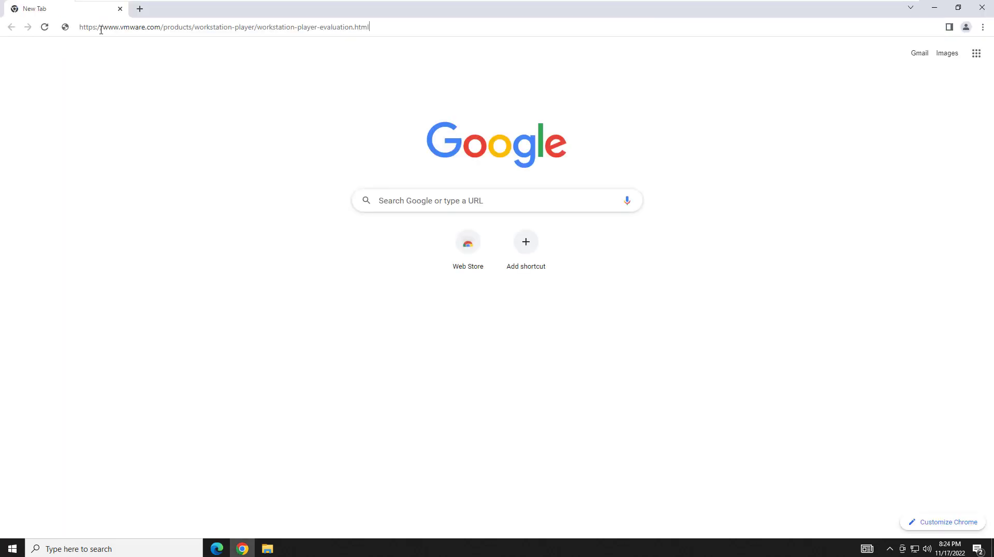
{"action": "key", "text": "Return"}
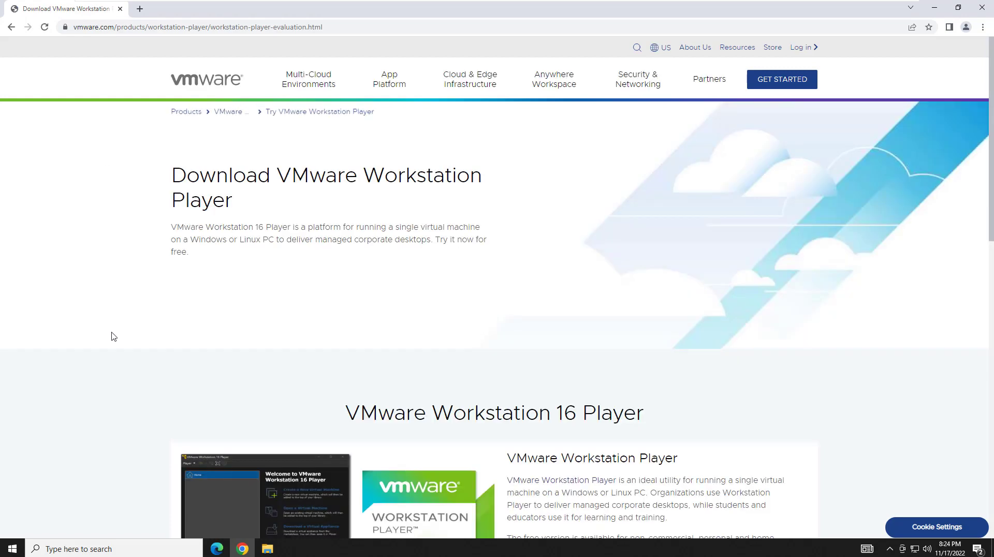
{"action": "scroll", "coordinate": [110, 335], "scroll_direction": "down", "scroll_amount": 8}
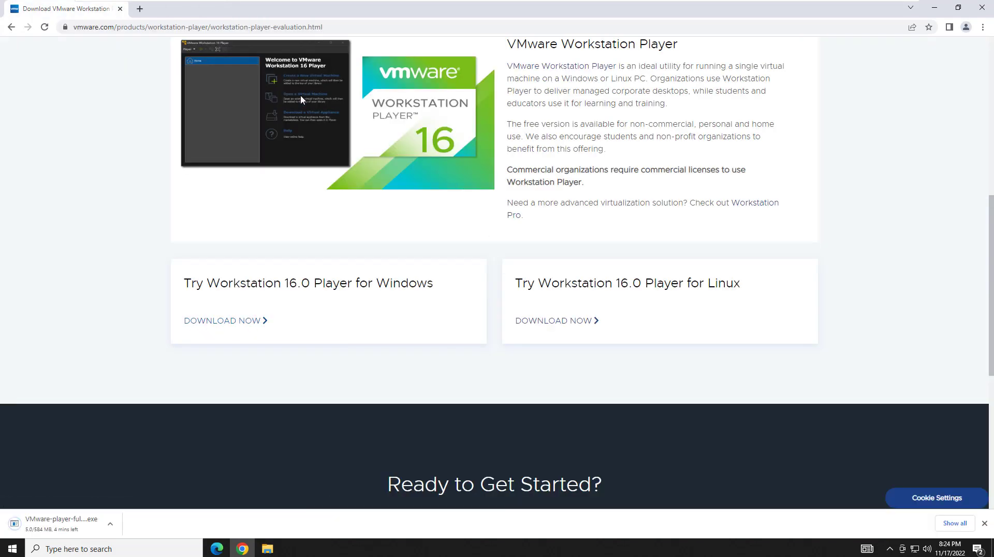
{"action": "left_click", "coordinate": [263, 29]}
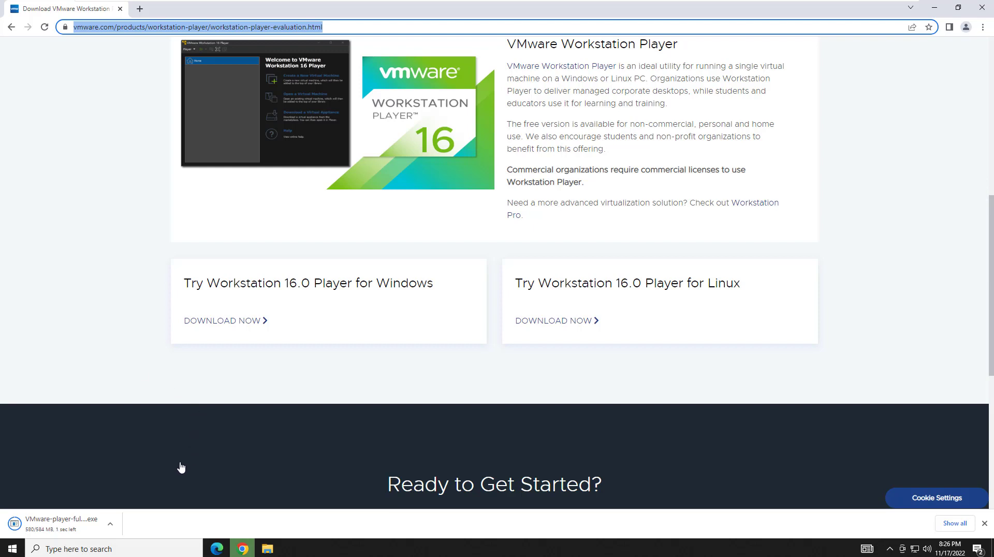
Reveal the downloaded VMware Player installer in its folder and run it as administrator.
{"action": "left_click", "coordinate": [109, 524]}
{"action": "left_click", "coordinate": [145, 489]}
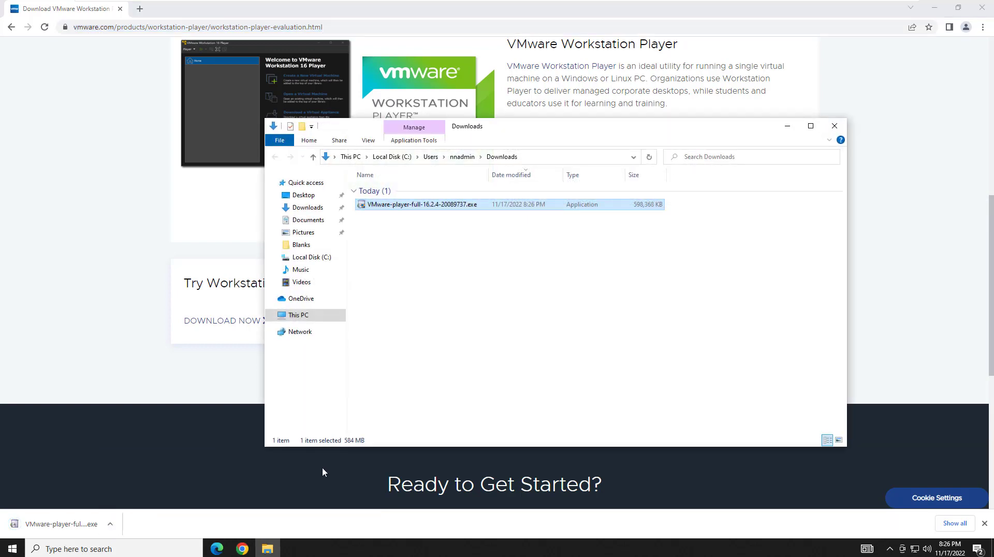
{"action": "right_click", "coordinate": [434, 211]}
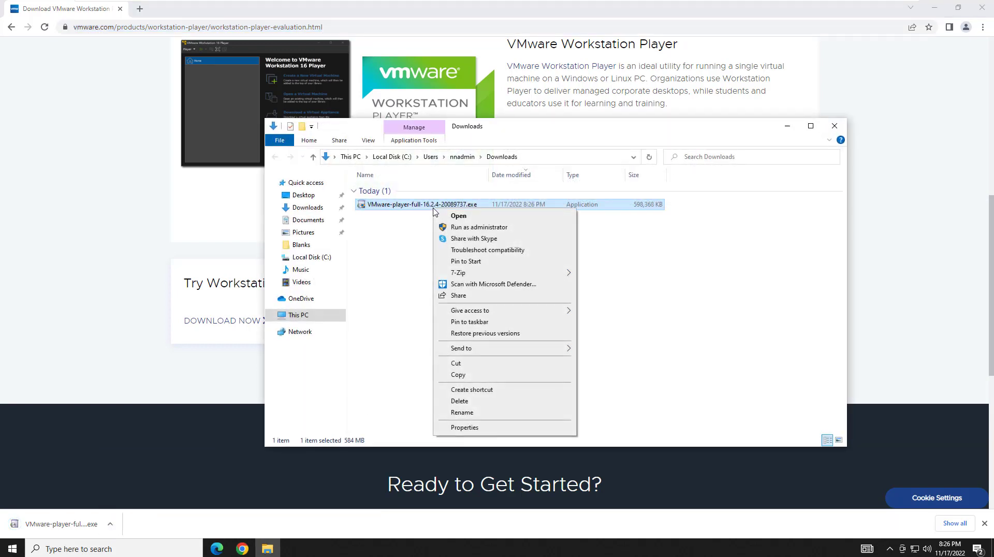
{"action": "left_click", "coordinate": [935, 7]}
{"action": "left_click", "coordinate": [934, 8]}
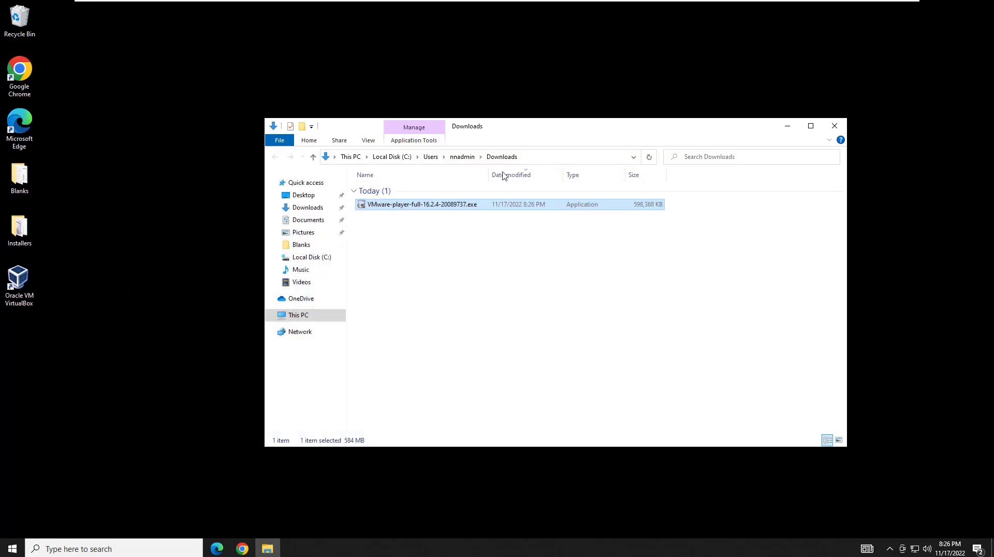
{"action": "right_click", "coordinate": [429, 208]}
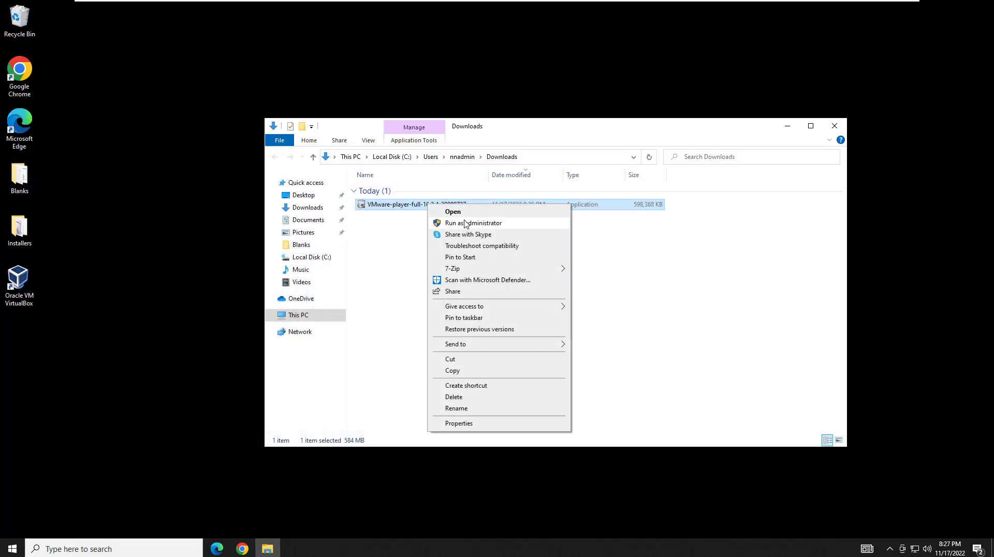
{"action": "left_click", "coordinate": [465, 224]}
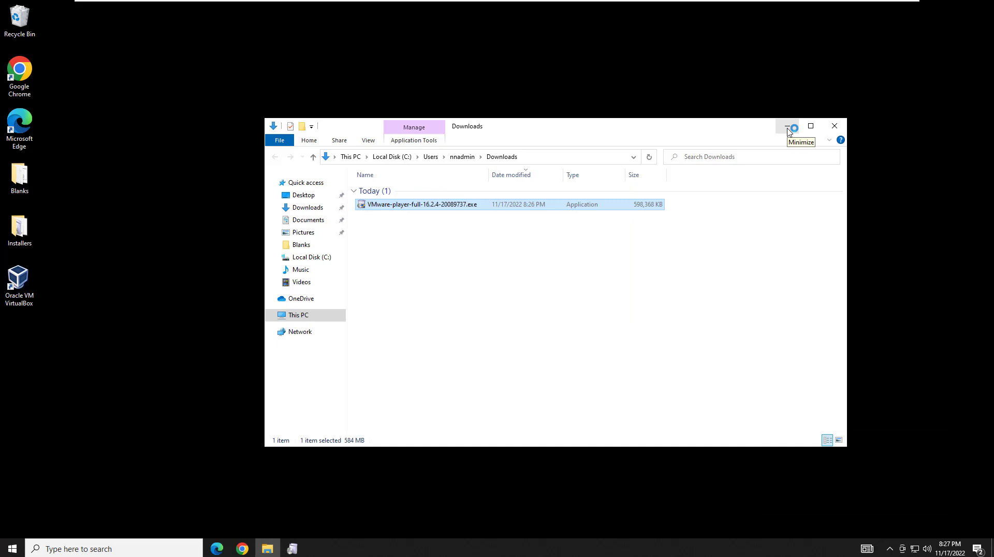
{"action": "left_click", "coordinate": [788, 127]}
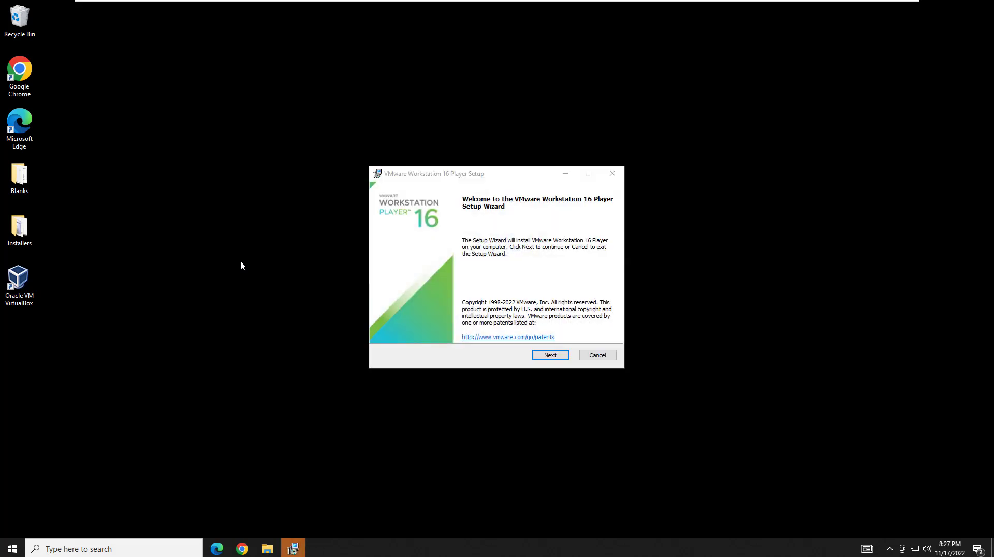
Accept the VMware Player license terms and continue to Custom Setup with default options.
{"action": "left_click", "coordinate": [551, 355]}
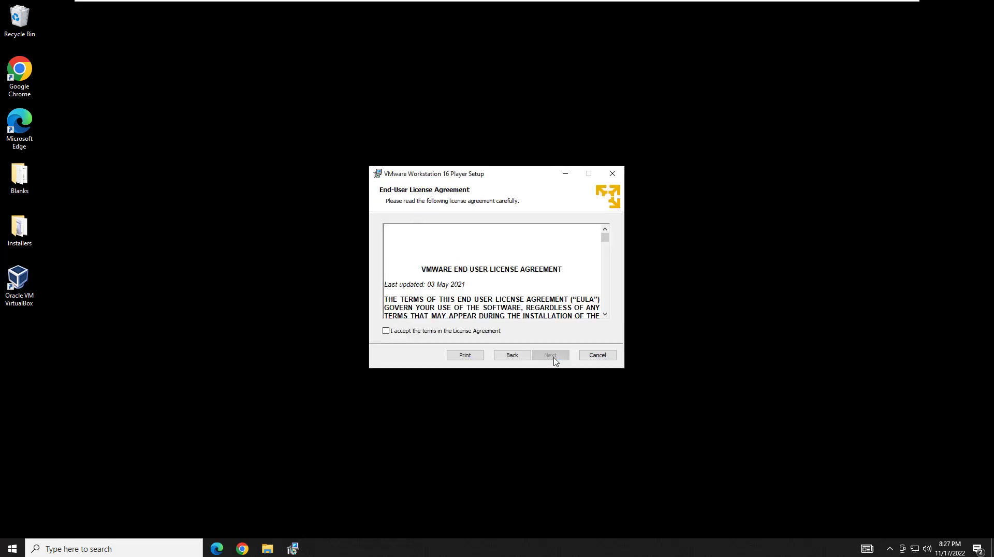
{"action": "left_click", "coordinate": [430, 331]}
{"action": "scroll", "coordinate": [487, 264], "scroll_direction": "down", "scroll_amount": 15}
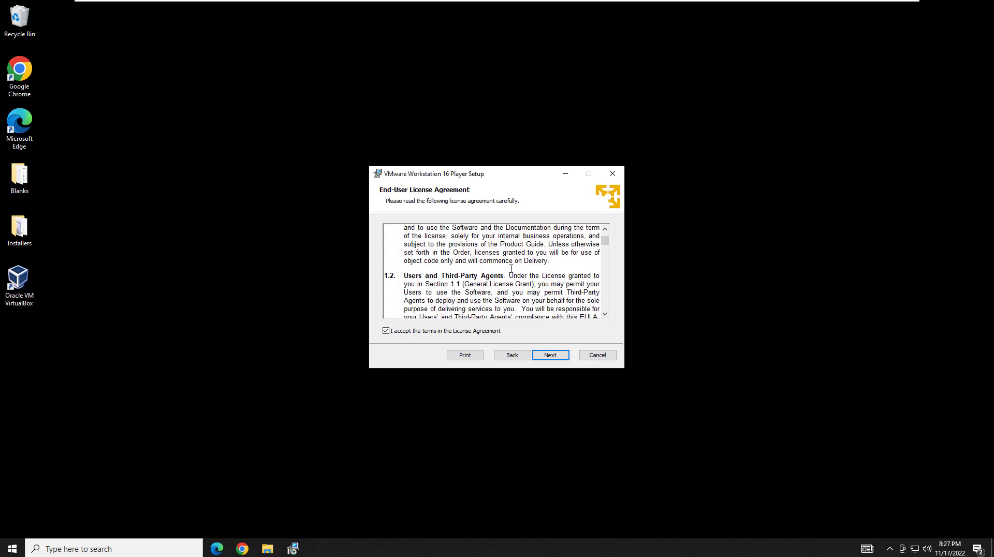
{"action": "scroll", "coordinate": [561, 339], "scroll_direction": "down", "scroll_amount": 10}
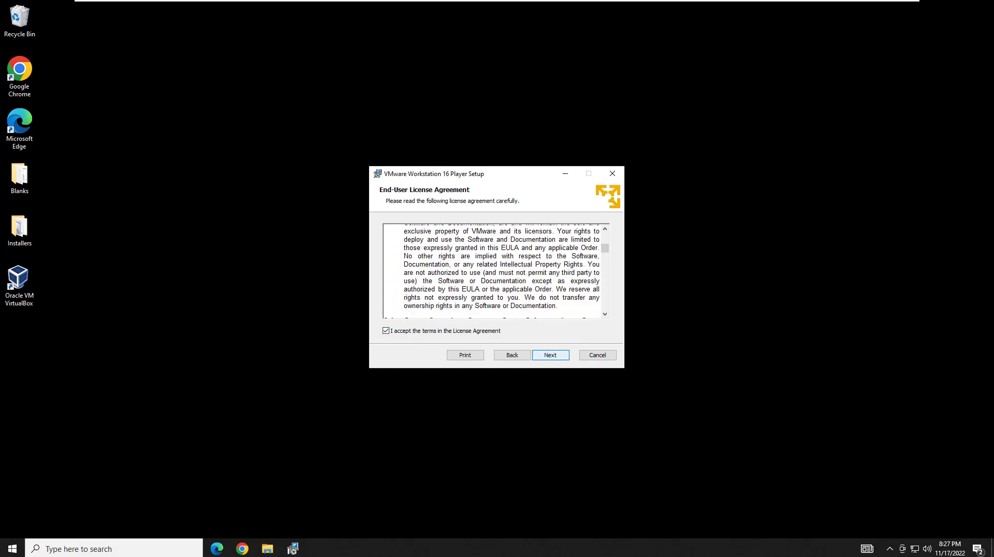
{"action": "left_click", "coordinate": [551, 355]}
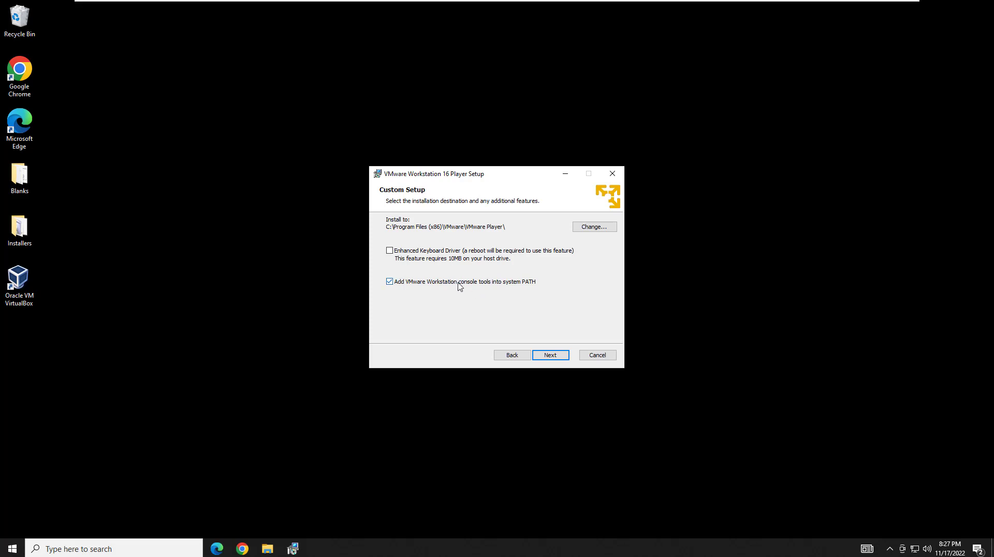
Keep the default location, opt out of CEIP, keep both shortcuts, and install VMware Player.
{"action": "left_click", "coordinate": [550, 356]}
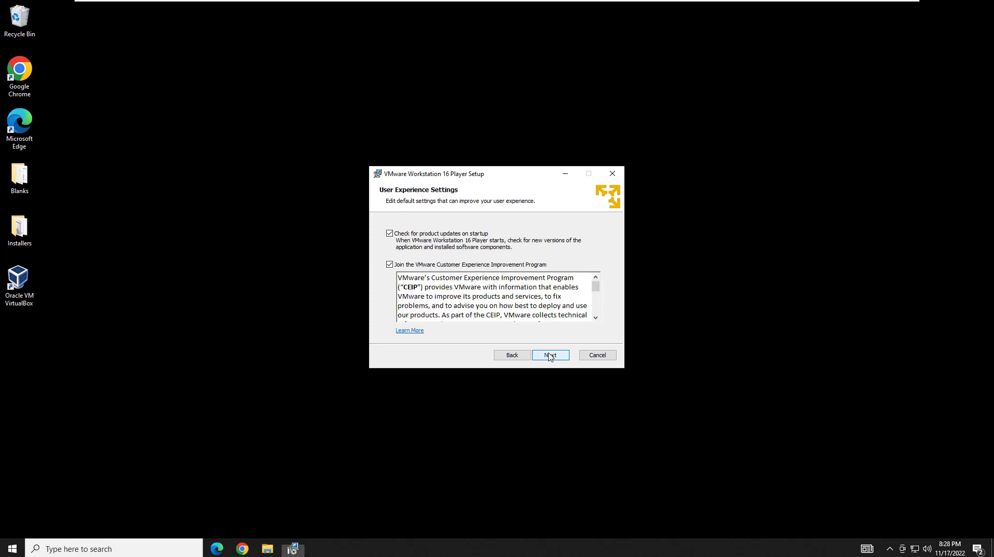
{"action": "left_click", "coordinate": [401, 268]}
{"action": "left_click", "coordinate": [558, 359]}
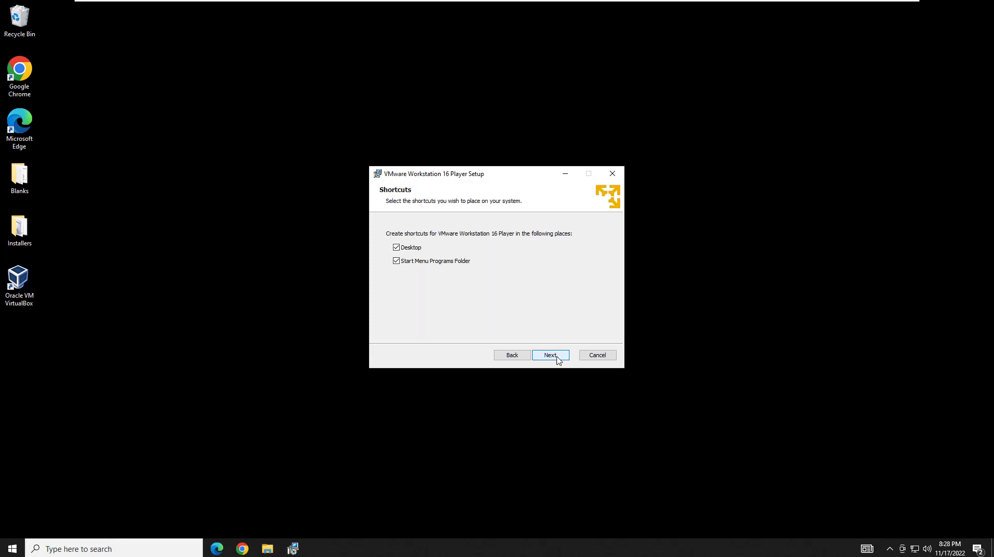
{"action": "left_click", "coordinate": [558, 360]}
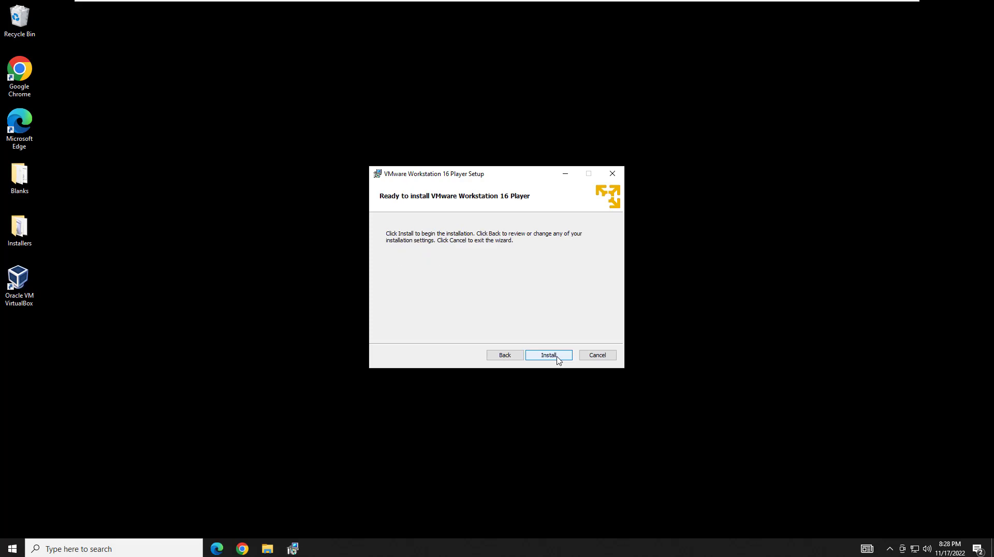
{"action": "left_click", "coordinate": [549, 355]}
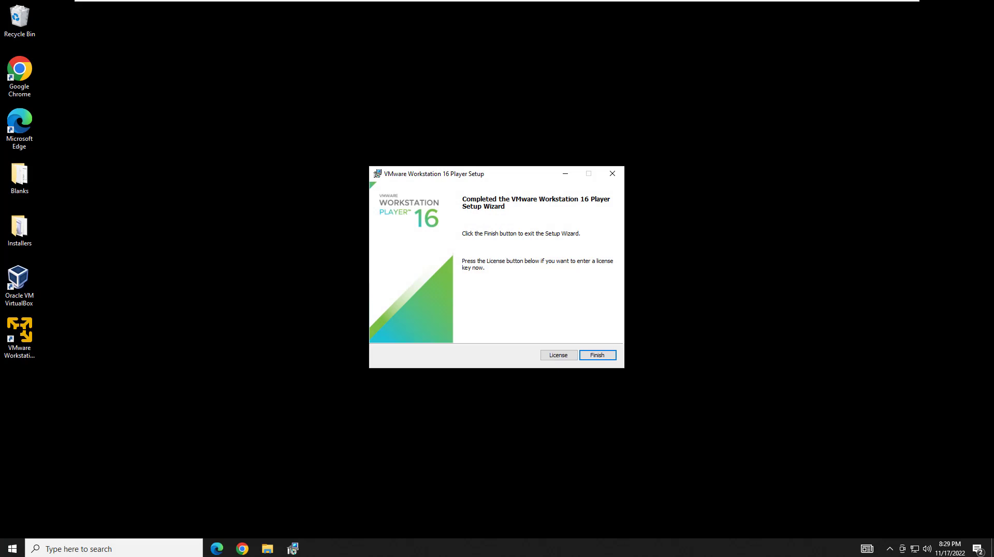
{"action": "left_click", "coordinate": [597, 355]}
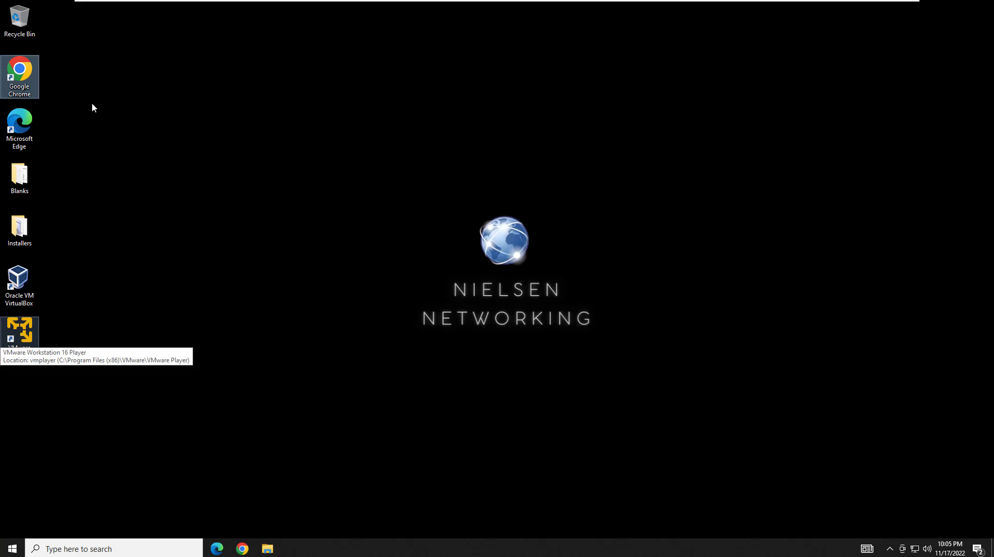
Go to kali.org in Chrome and open its Download page.
{"action": "double_click", "coordinate": [27, 77]}
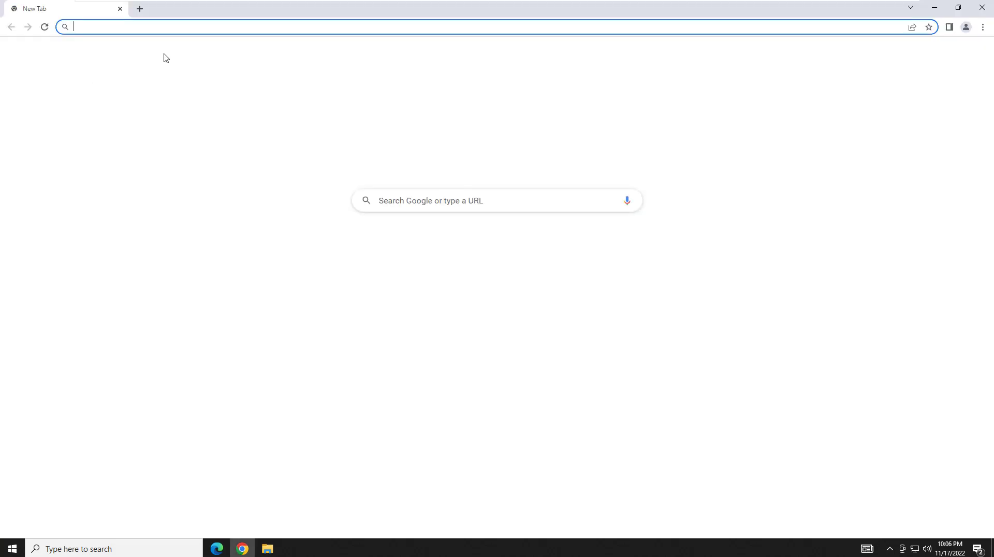
{"action": "type", "text": "kali"}
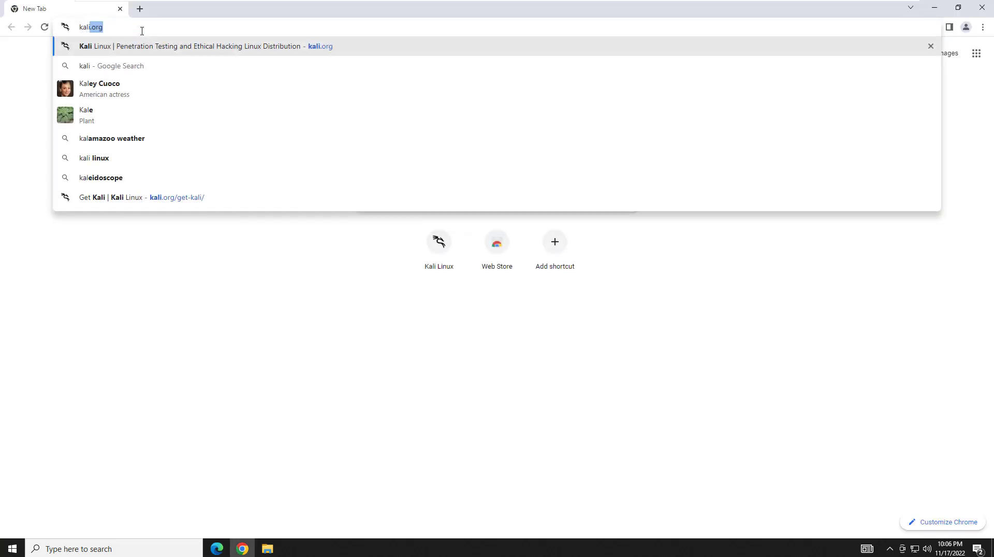
{"action": "key", "text": "Return"}
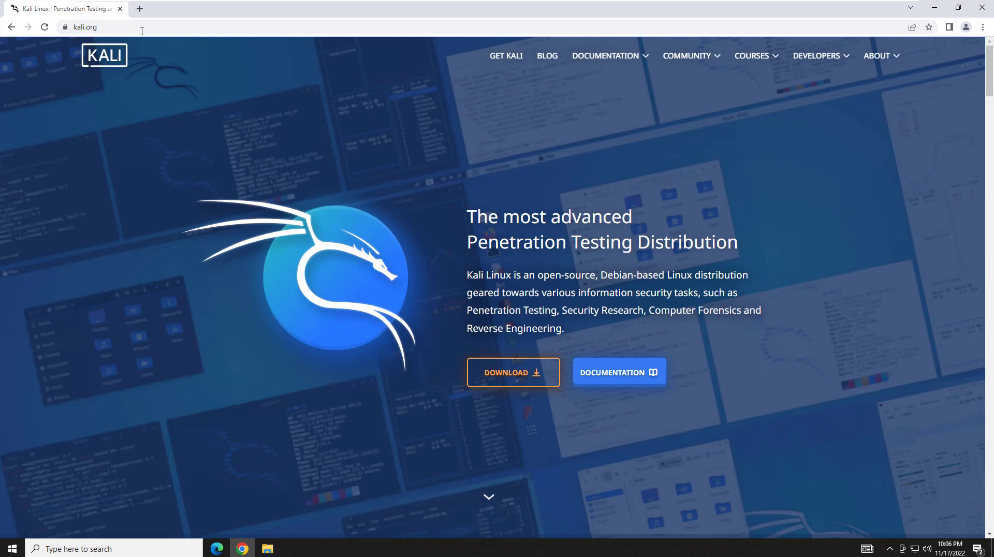
{"action": "left_click", "coordinate": [509, 382]}
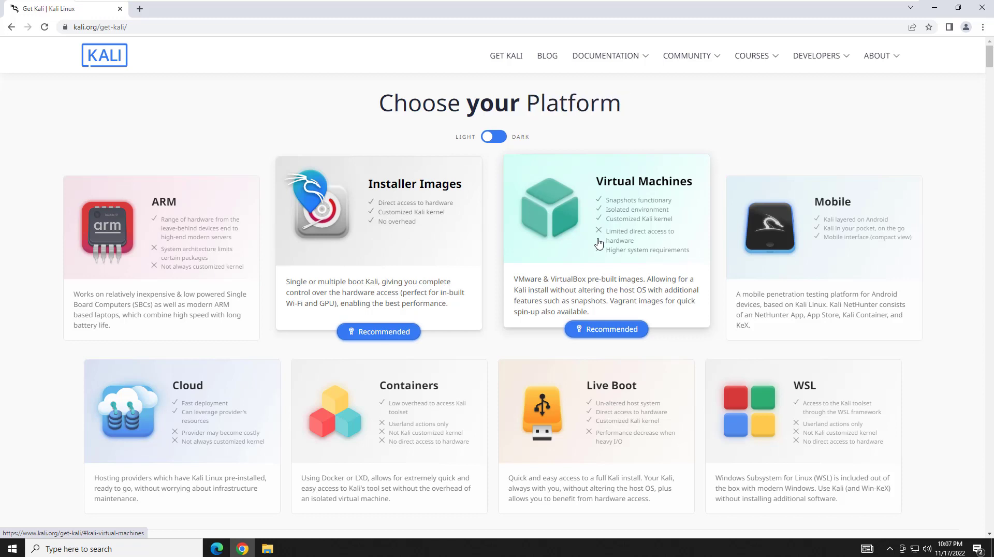
Start downloading the 64-bit Kali installer ISO from the installer images section.
{"action": "left_click", "coordinate": [429, 258]}
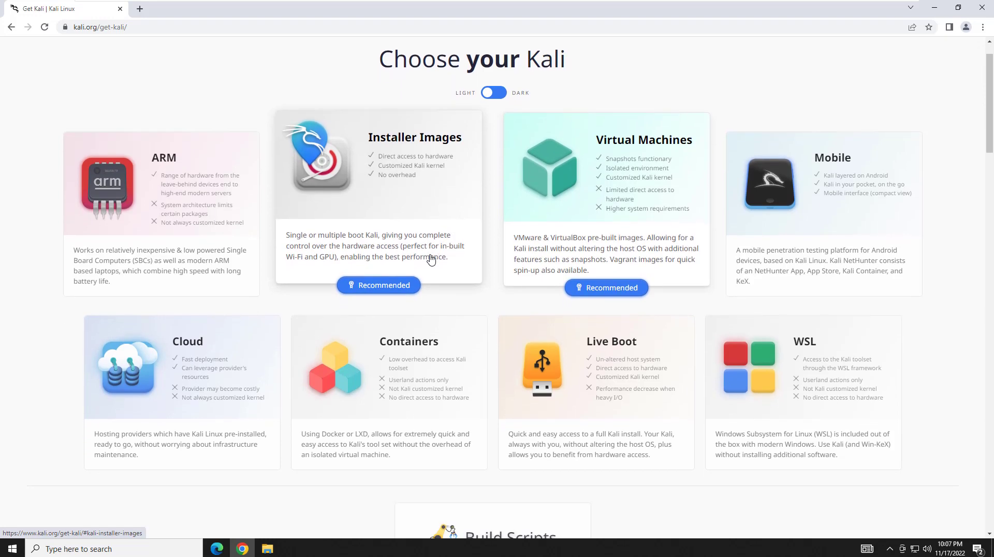
{"action": "scroll", "coordinate": [440, 280], "scroll_direction": "down", "scroll_amount": 2}
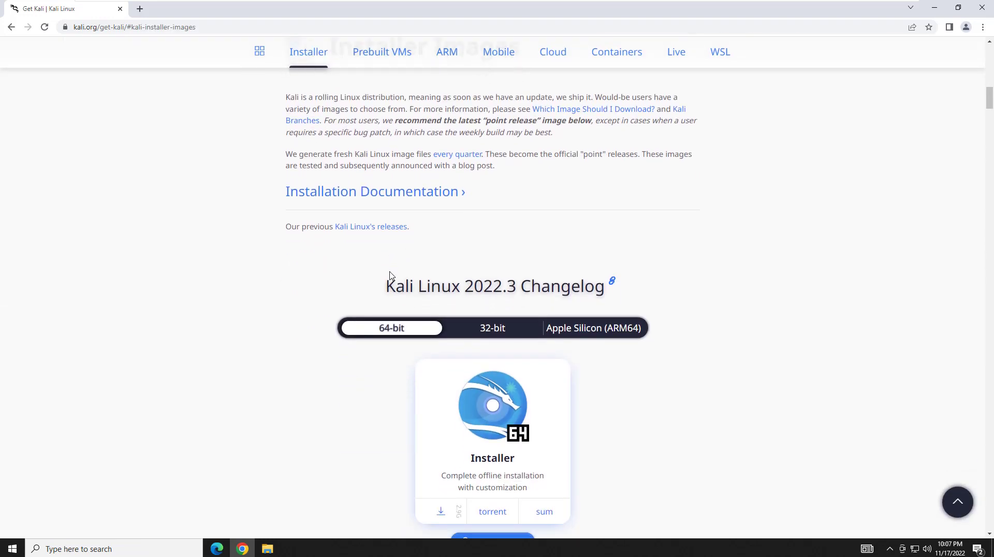
{"action": "scroll", "coordinate": [375, 293], "scroll_direction": "down", "scroll_amount": 1}
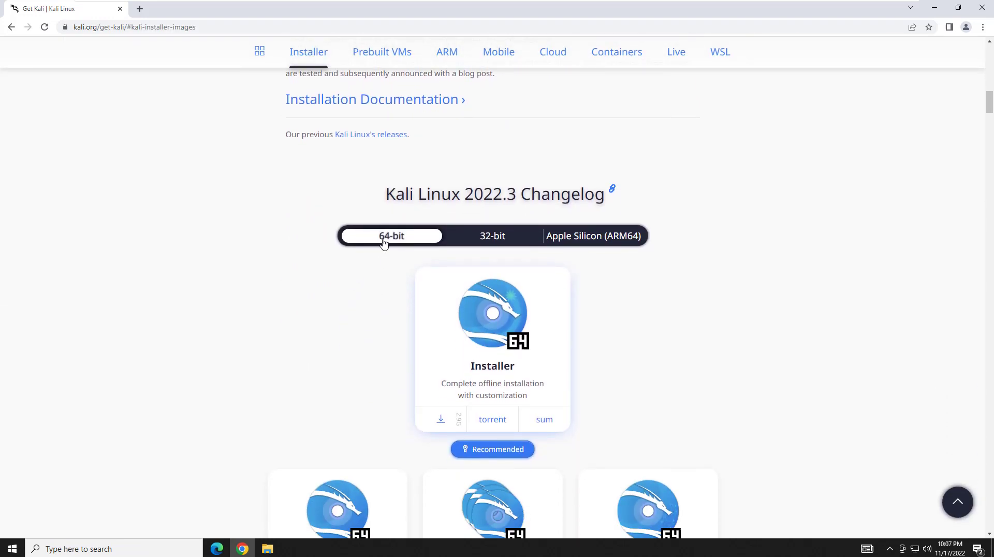
{"action": "left_click", "coordinate": [384, 243]}
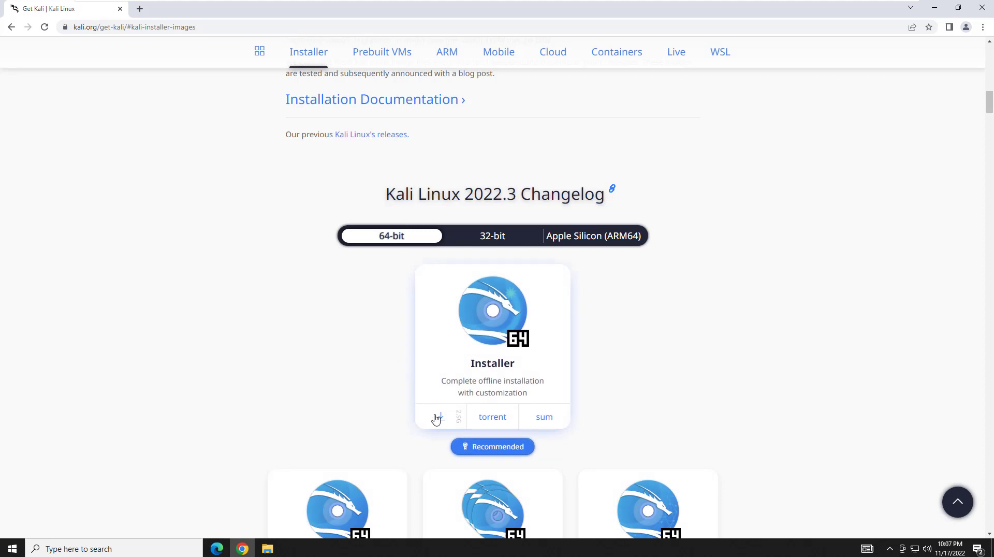
{"action": "left_click", "coordinate": [439, 424]}
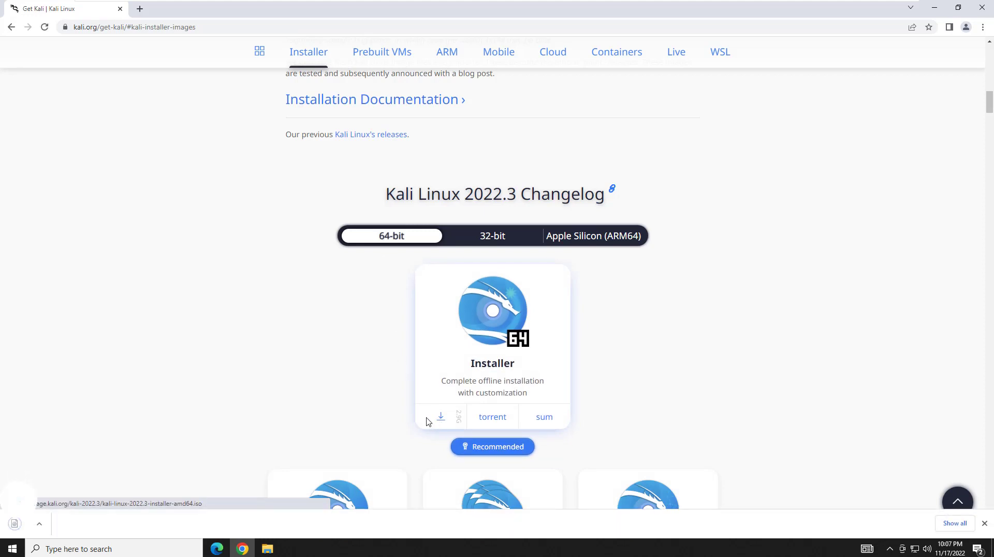
Confirm kali-linux-2022.3-installer-amd64.iso already exists, cancel the duplicate download, and close Chrome and Explorer.
{"action": "left_click", "coordinate": [110, 529]}
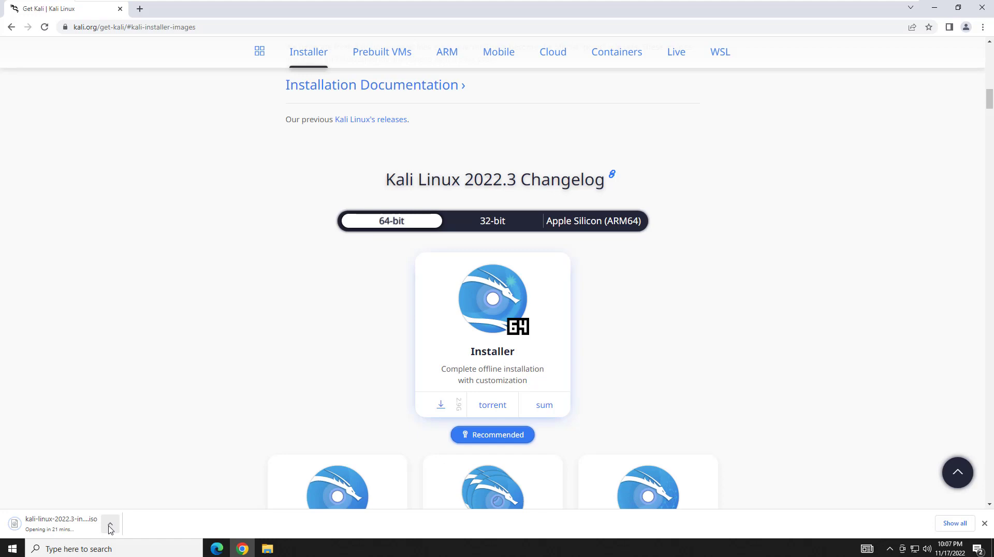
{"action": "left_click", "coordinate": [110, 529]}
{"action": "left_click", "coordinate": [144, 493]}
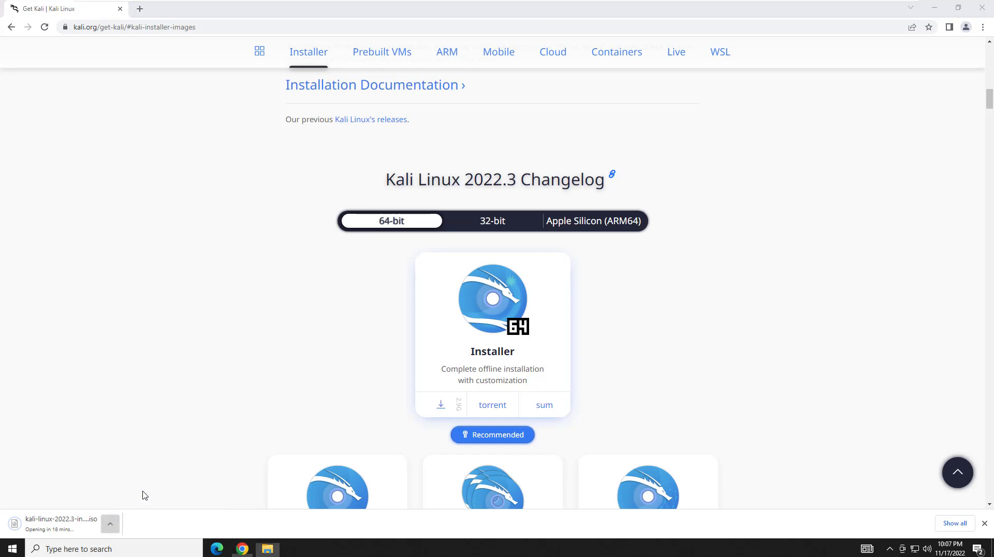
{"action": "left_click", "coordinate": [420, 216]}
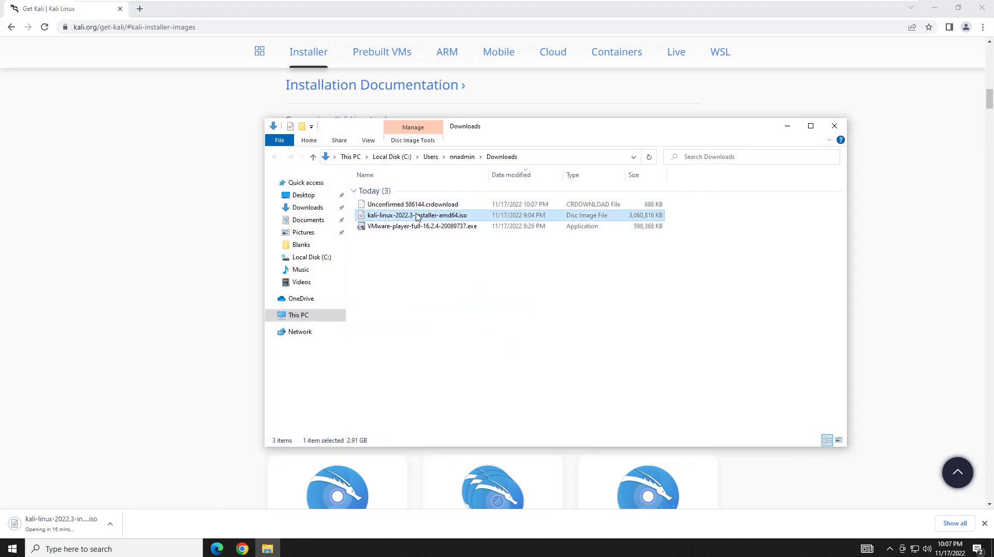
{"action": "left_click", "coordinate": [110, 524]}
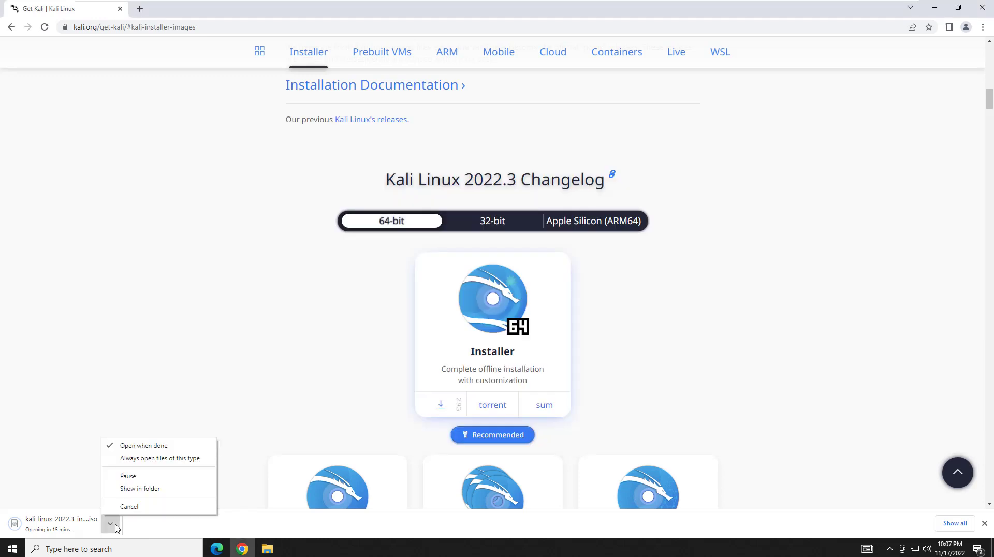
{"action": "left_click", "coordinate": [129, 506]}
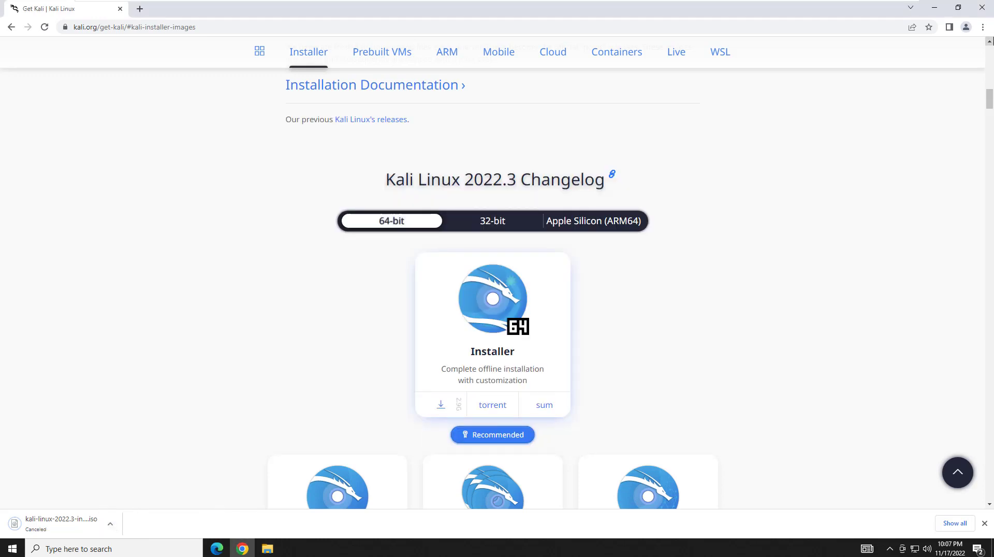
{"action": "left_click", "coordinate": [978, 12]}
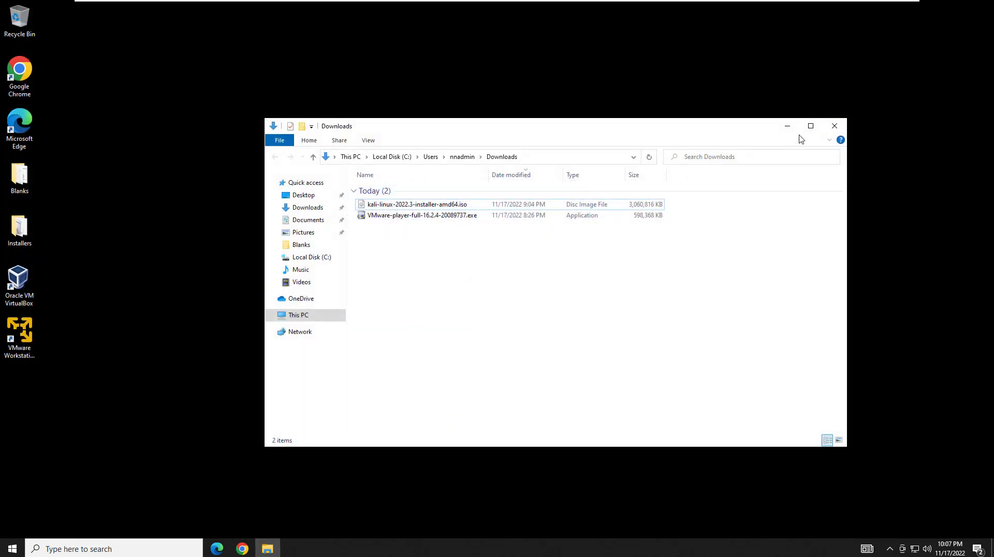
{"action": "left_click", "coordinate": [835, 126]}
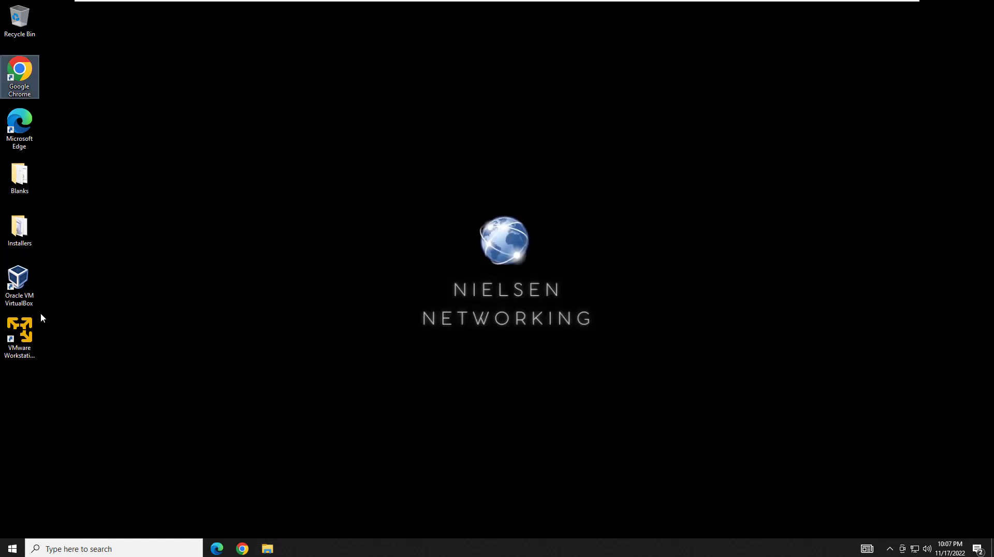
Launch VMware Workstation 16 Player and start the New Virtual Machine Wizard.
{"action": "left_click", "coordinate": [30, 325]}
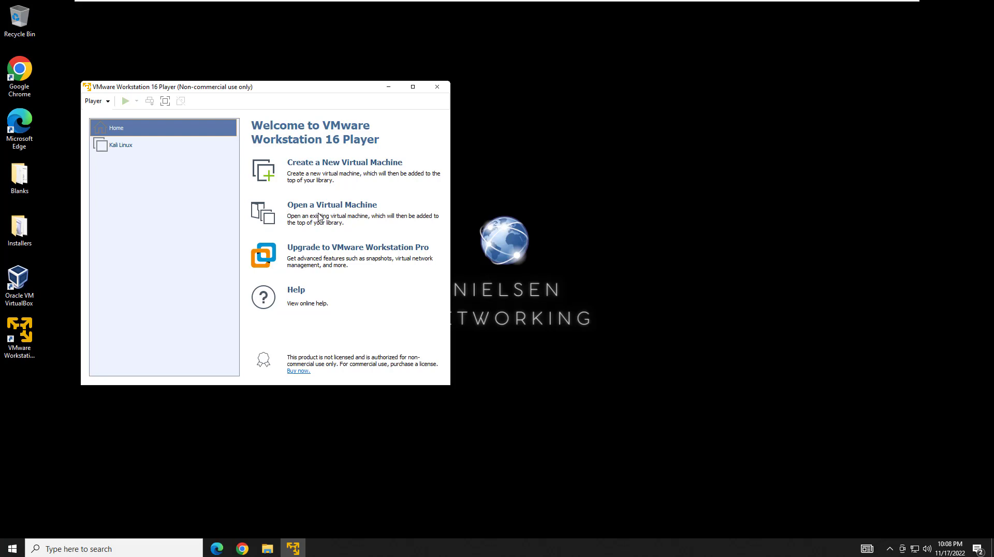
{"action": "left_click", "coordinate": [317, 215]}
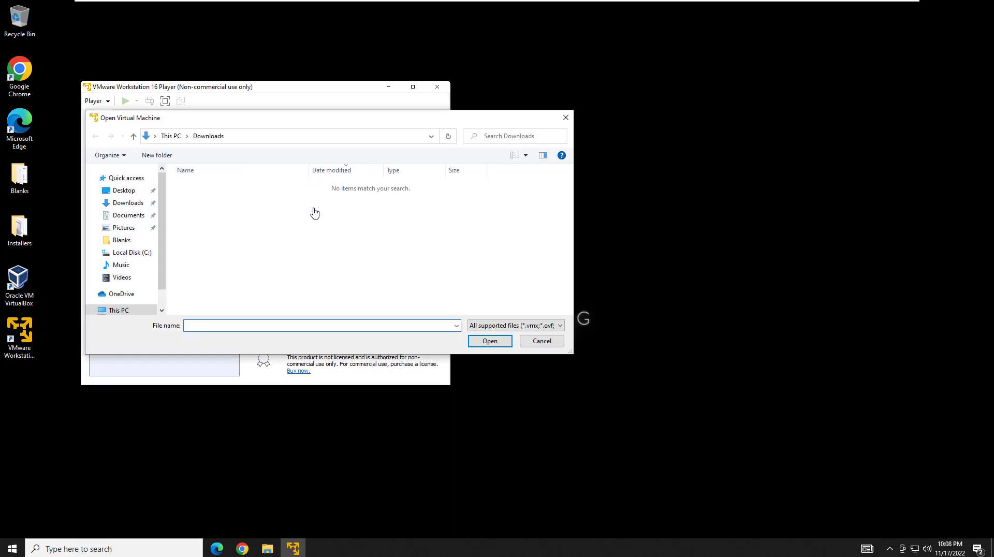
{"action": "left_click", "coordinate": [545, 345]}
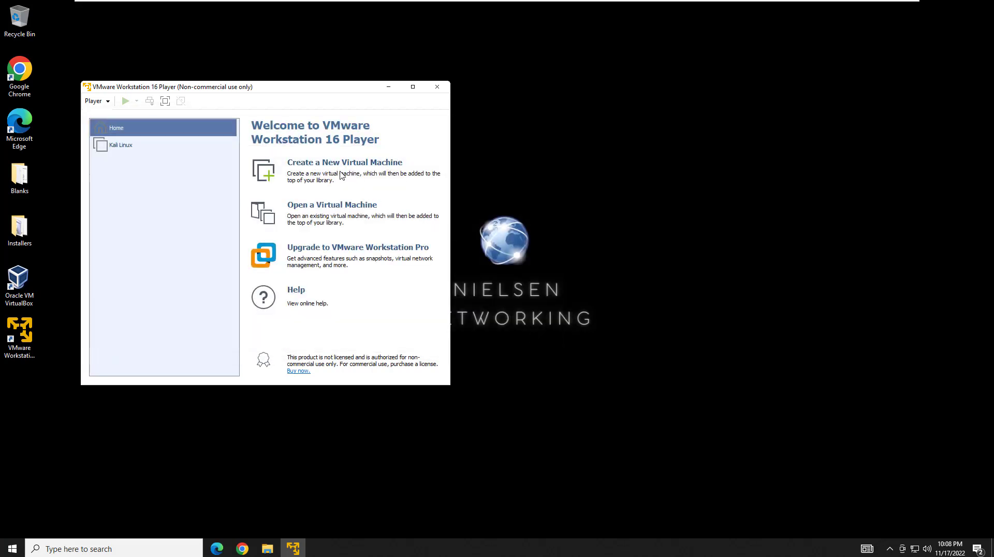
{"action": "left_click", "coordinate": [329, 170]}
Use the kali-linux-2022.3-installer-amd64.iso disc image as the installation source.
{"action": "left_click", "coordinate": [191, 234]}
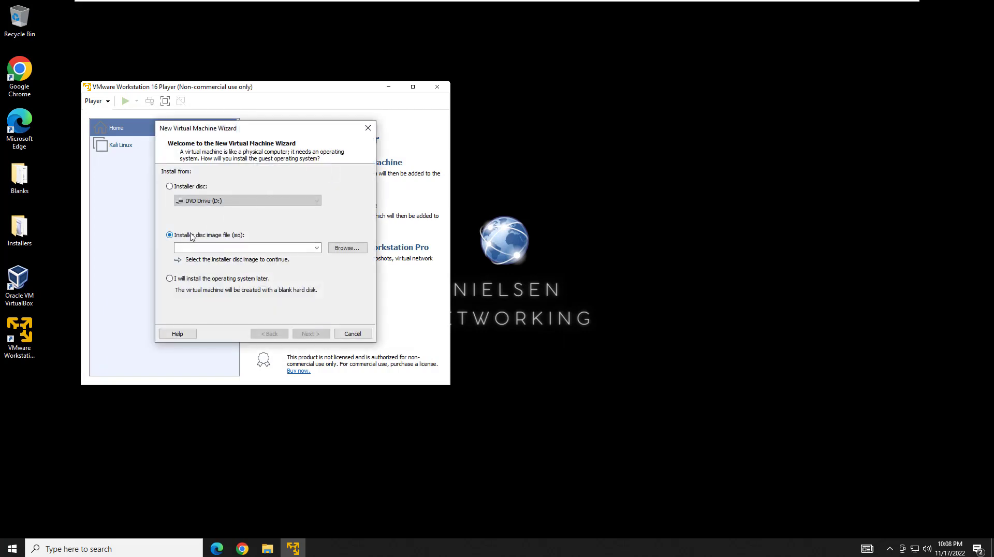
{"action": "left_click", "coordinate": [348, 248]}
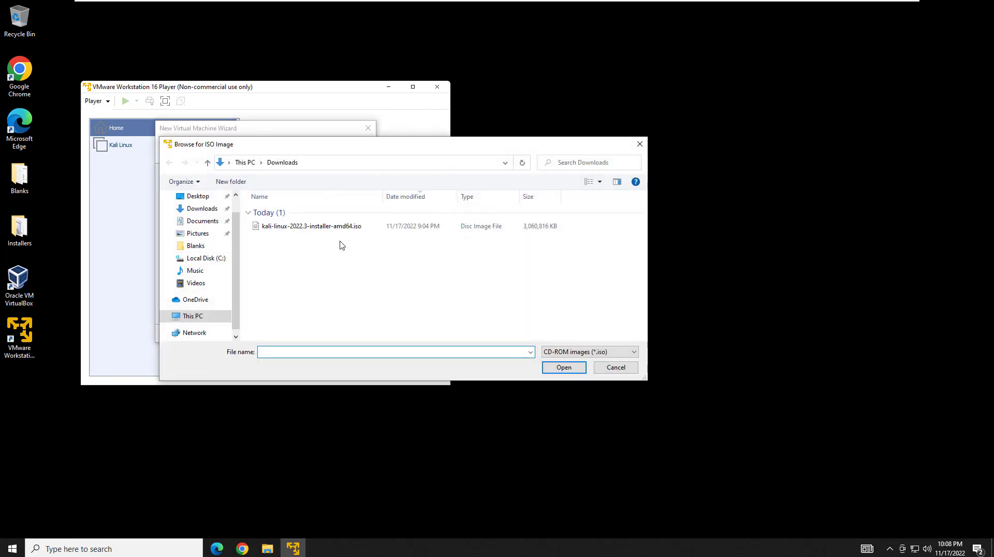
{"action": "left_click", "coordinate": [299, 229]}
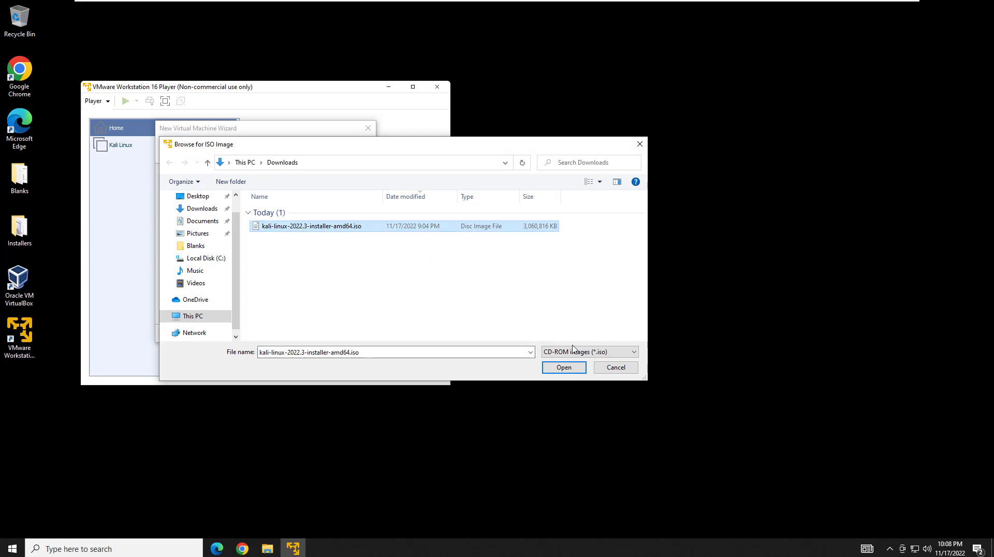
{"action": "left_click", "coordinate": [568, 370]}
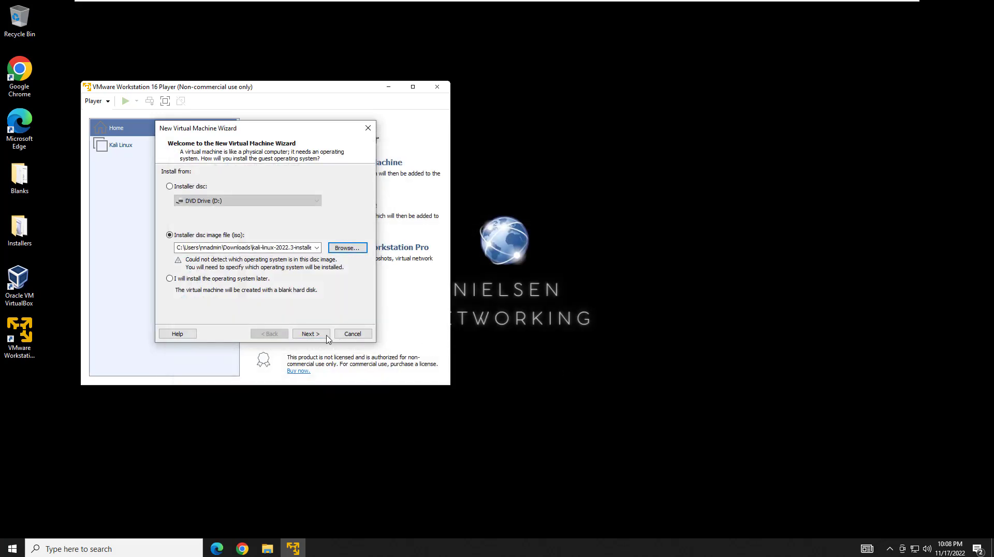
{"action": "left_click", "coordinate": [311, 334]}
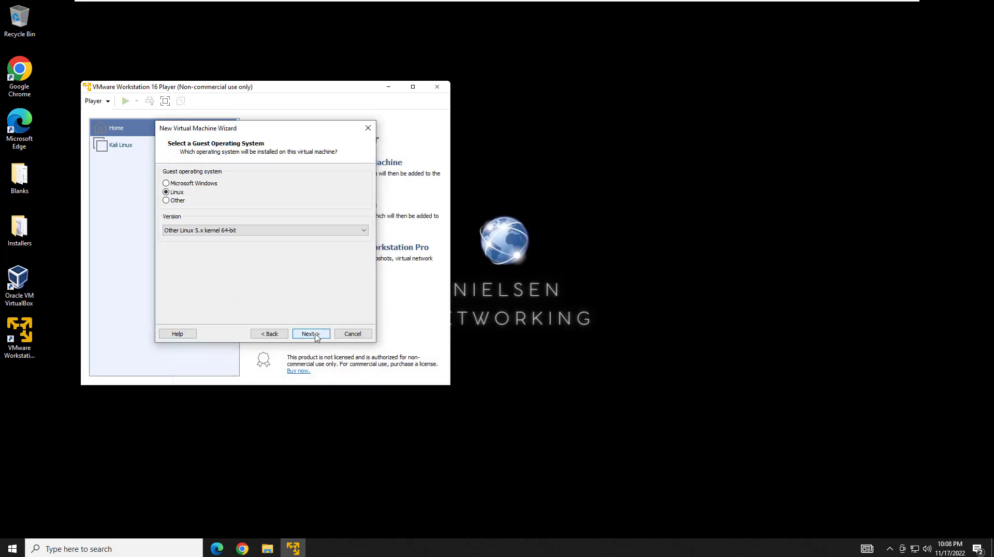
Keep Linux, Other Linux 5.x kernel 64-bit as the guest operating system.
{"action": "left_click", "coordinate": [229, 231]}
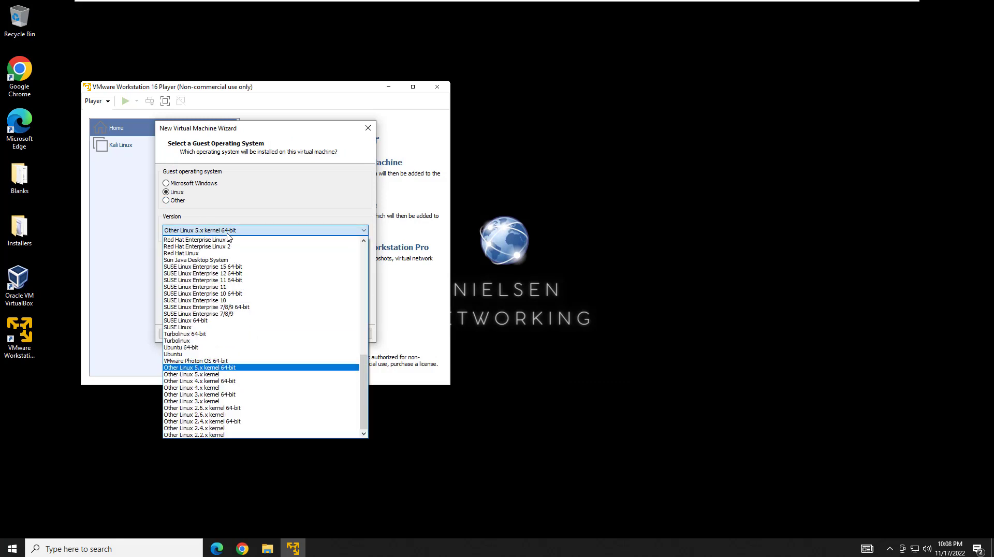
{"action": "left_click", "coordinate": [227, 233]}
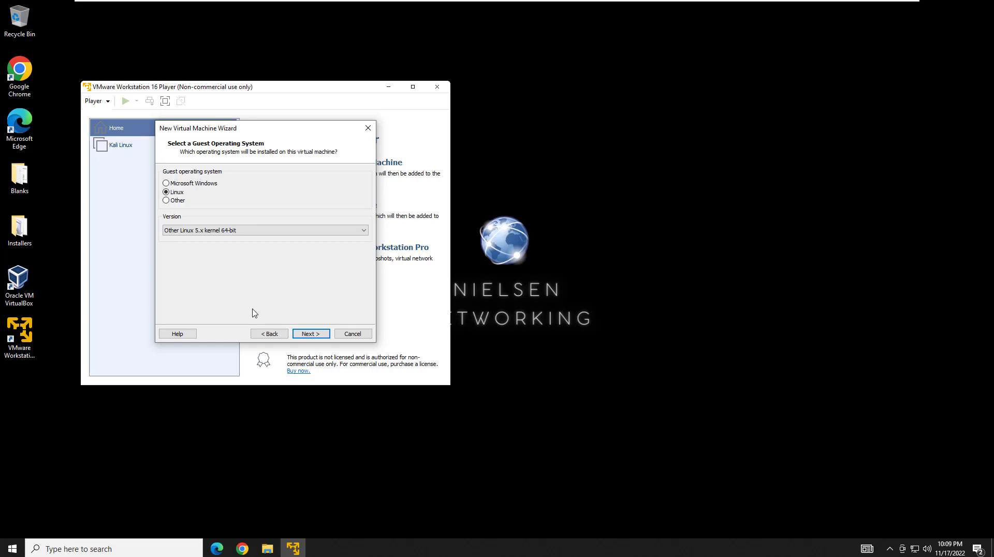
{"action": "left_click", "coordinate": [309, 335]}
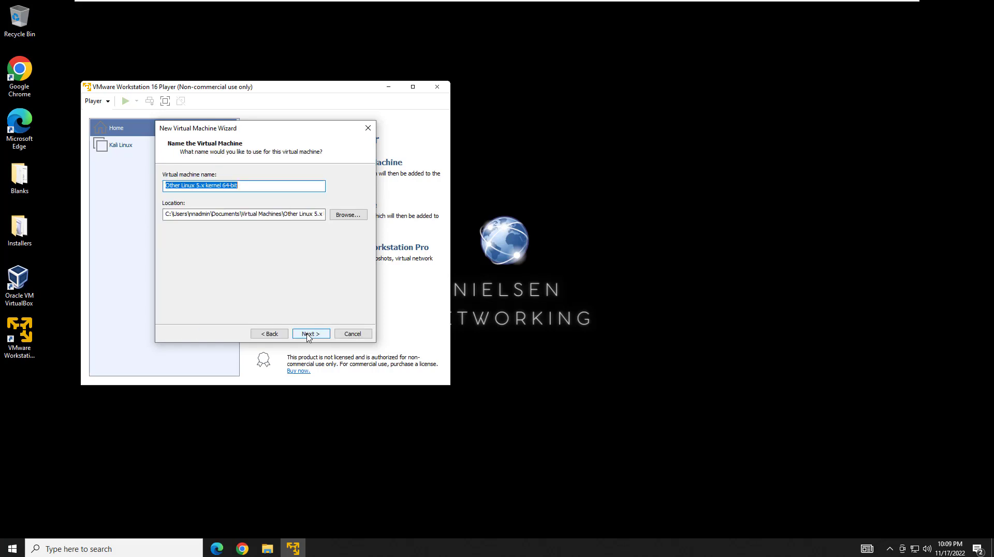
Name the VM 'Kali Linux' with location Documents\Virtual Machines\Kali Linux.
{"action": "type", "text": "Kali"}
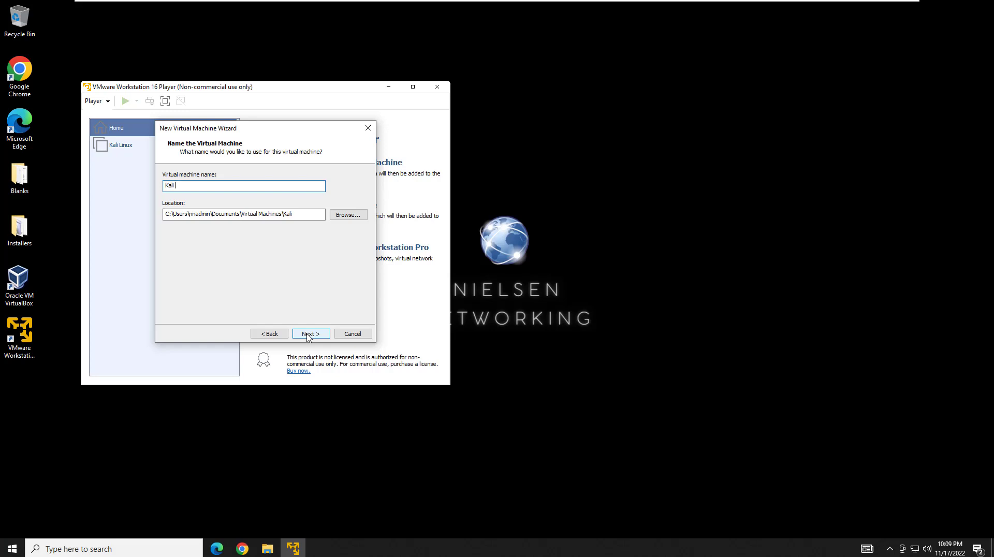
{"action": "type", "text": "Linux"}
{"action": "left_click", "coordinate": [338, 217]}
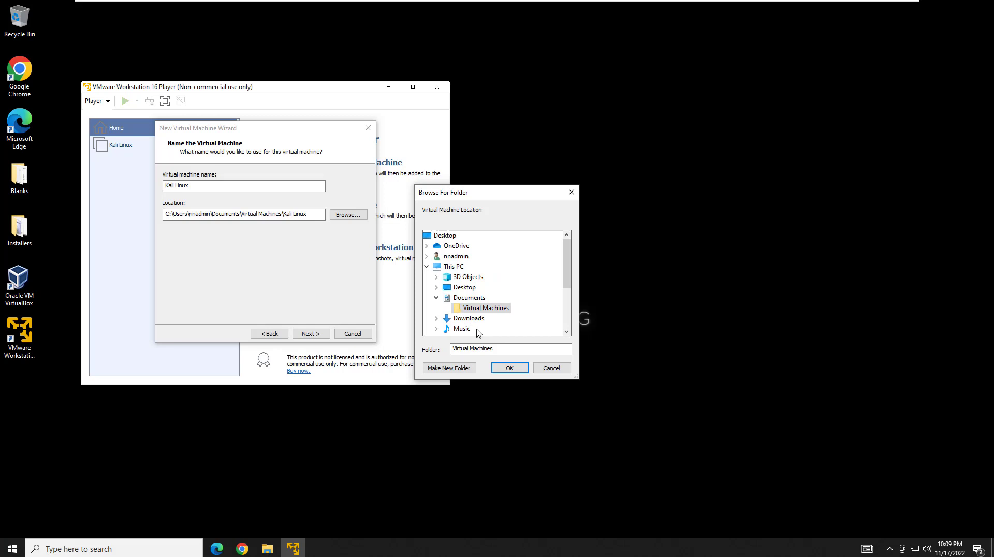
{"action": "left_click", "coordinate": [511, 367]}
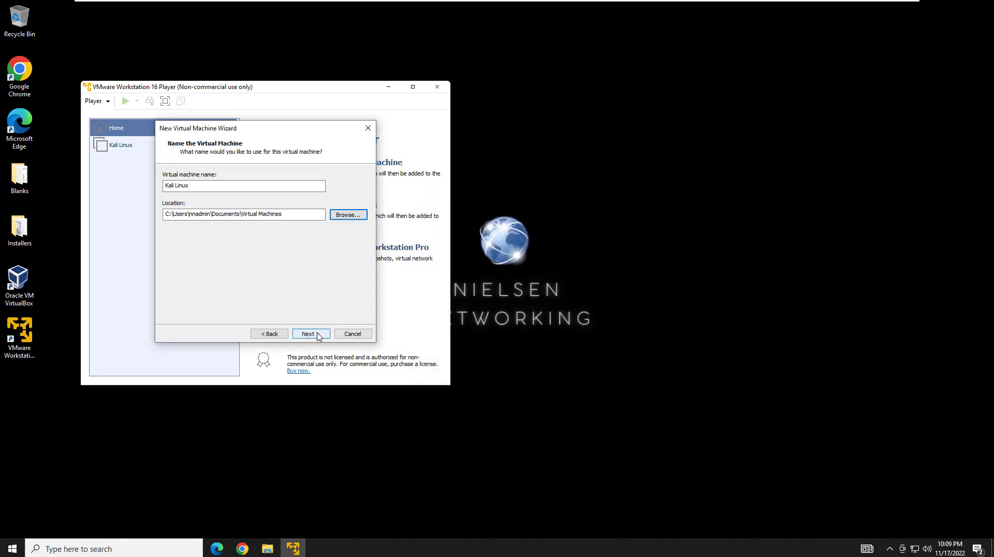
{"action": "left_click", "coordinate": [292, 214]}
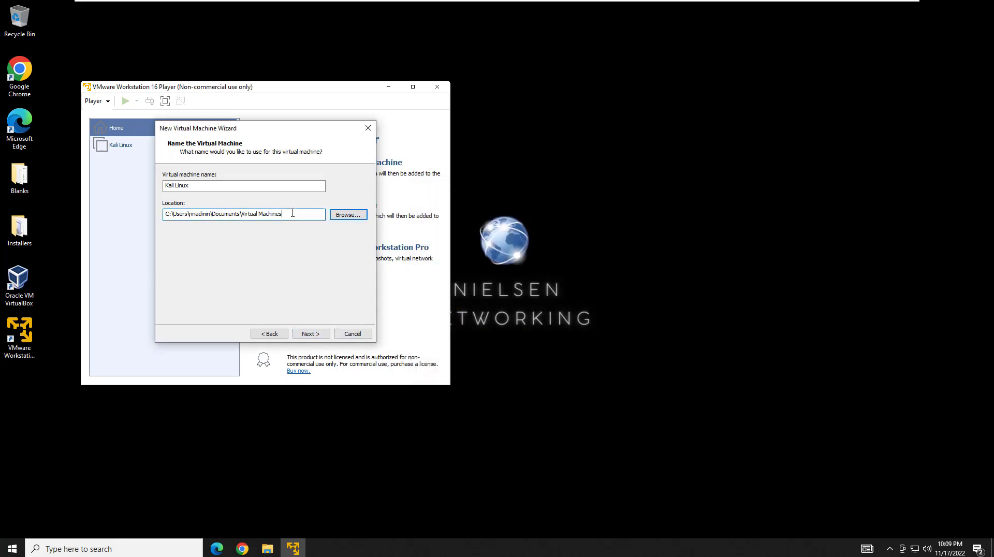
{"action": "type", "text": "\\Kali Linux"}
{"action": "left_click", "coordinate": [312, 334]}
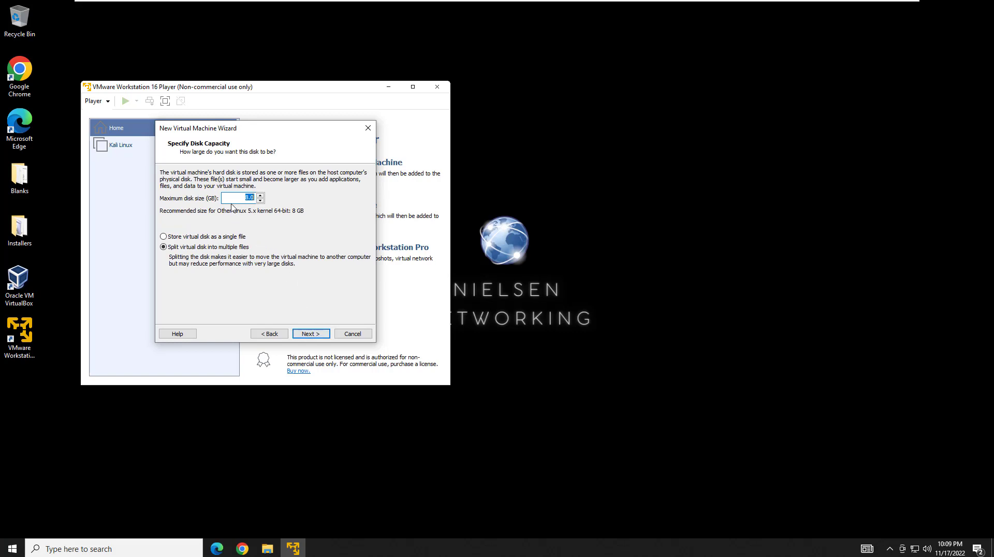
Set a 25 GB maximum disk size, split into multiple files, and continue to the summary.
{"action": "type", "text": "25"}
{"action": "left_click", "coordinate": [310, 335]}
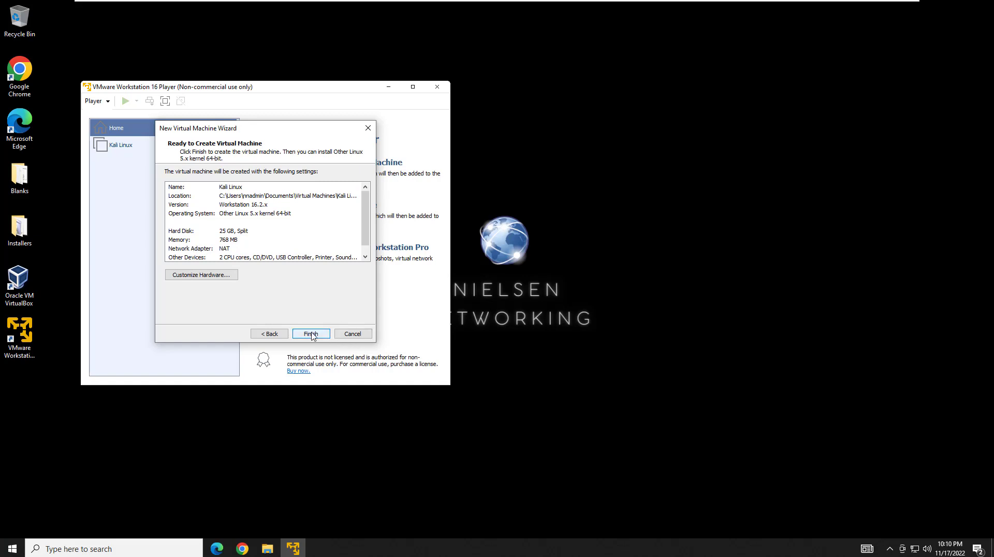
Set the virtual machine's memory to 1024 MB in Customize Hardware, then finish creating it.
{"action": "left_click", "coordinate": [200, 277]}
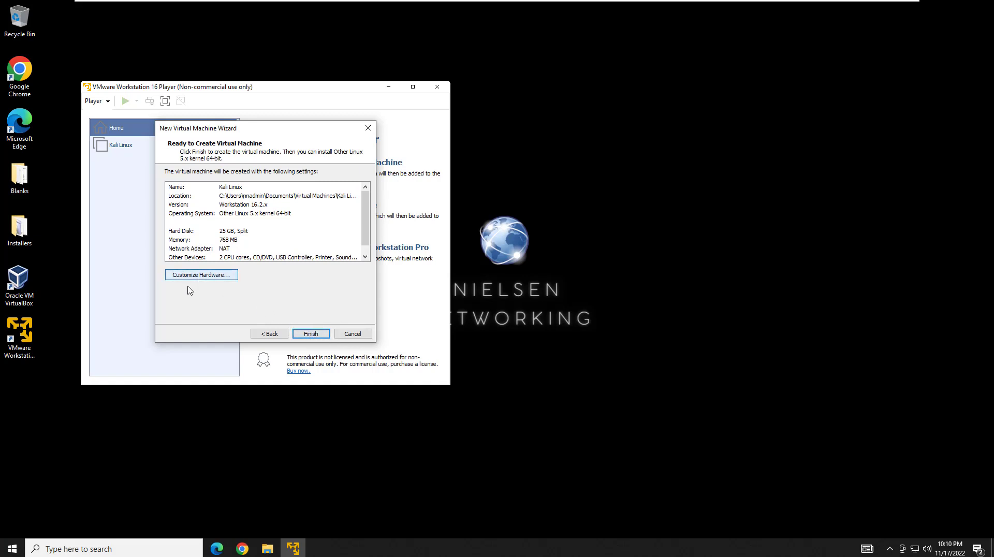
{"action": "left_click", "coordinate": [103, 99]}
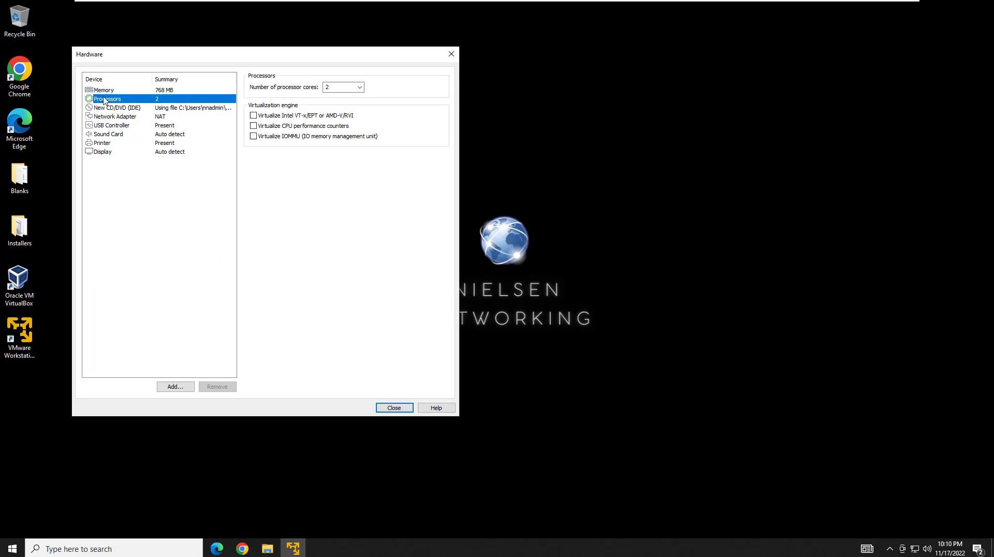
{"action": "left_click", "coordinate": [104, 90]}
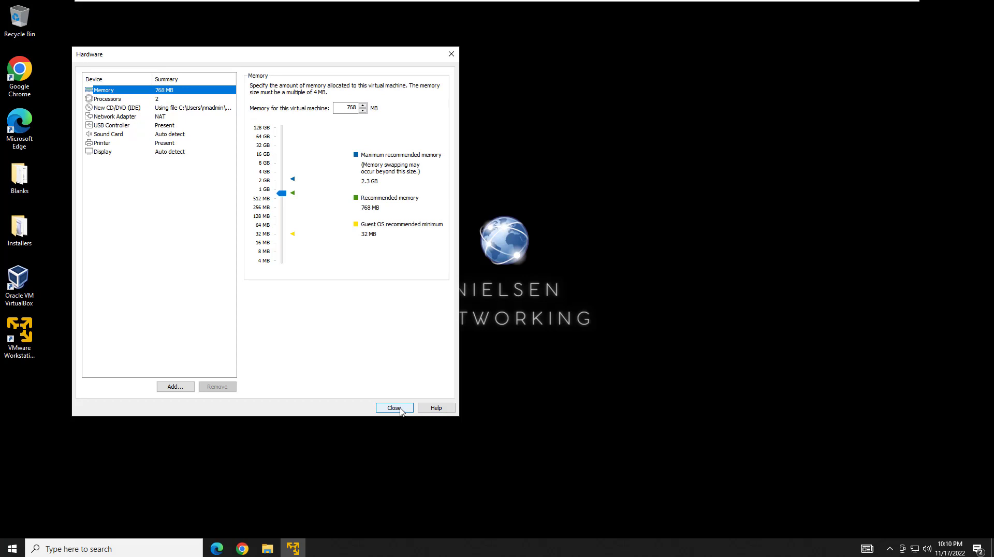
{"action": "double_click", "coordinate": [347, 108]}
{"action": "type", "text": "1024"}
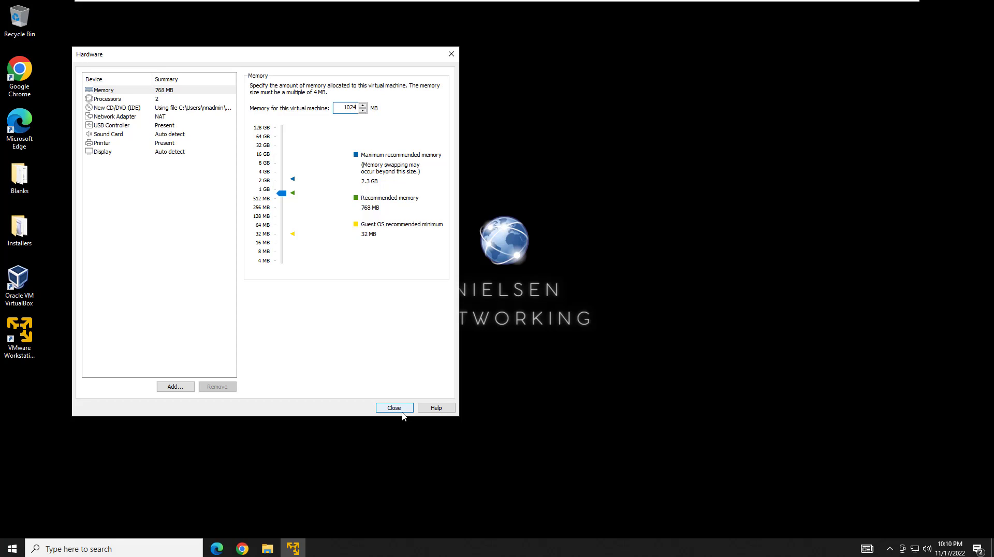
{"action": "left_click", "coordinate": [394, 408]}
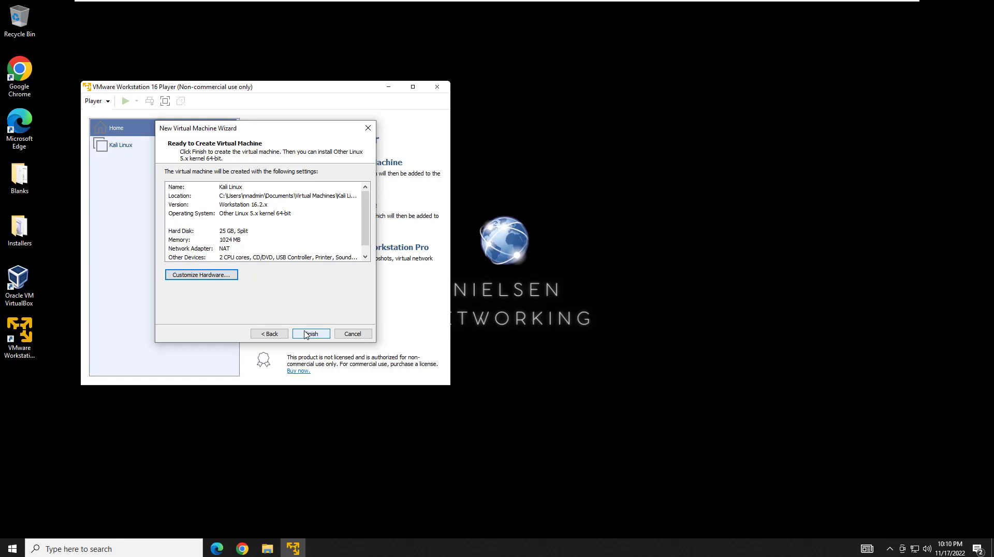
{"action": "left_click", "coordinate": [309, 334]}
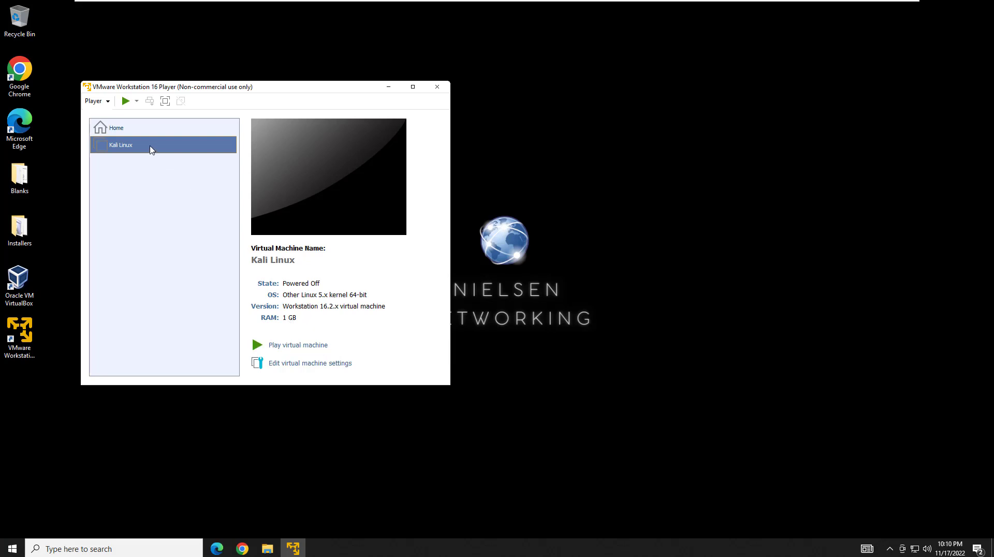
Power on the Kali VM in a maximized window and stop the boot menu's speech countdown.
{"action": "left_click", "coordinate": [126, 102]}
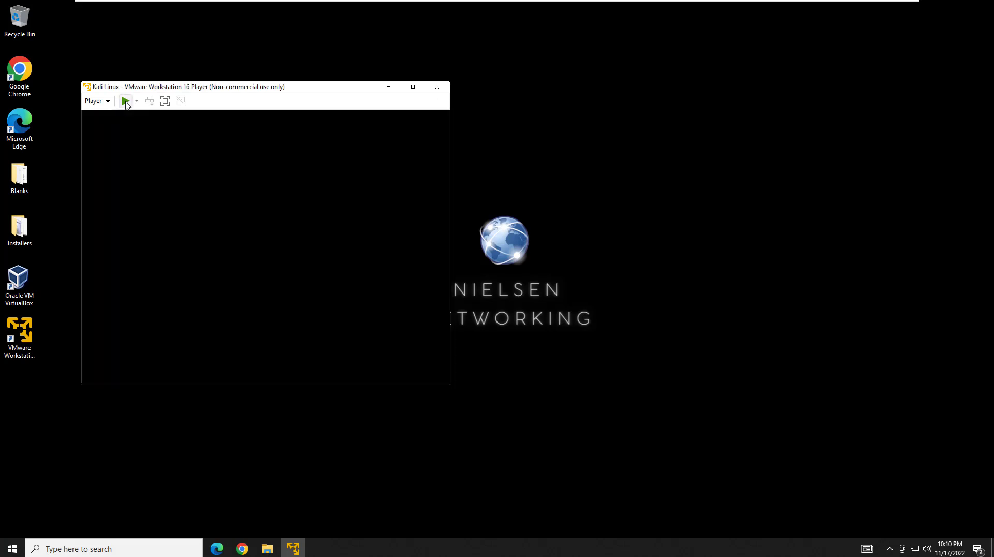
{"action": "left_click", "coordinate": [393, 89]}
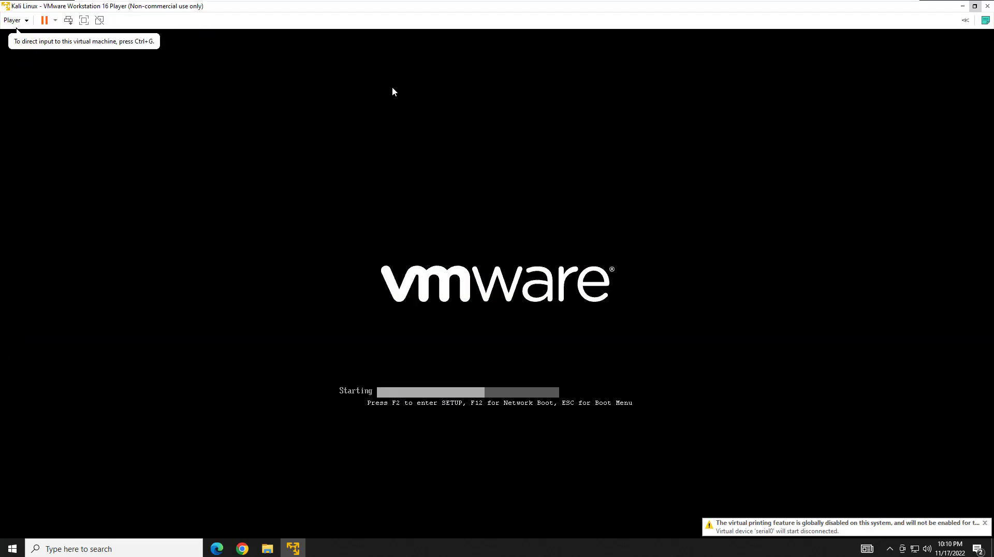
{"action": "left_click", "coordinate": [392, 91]}
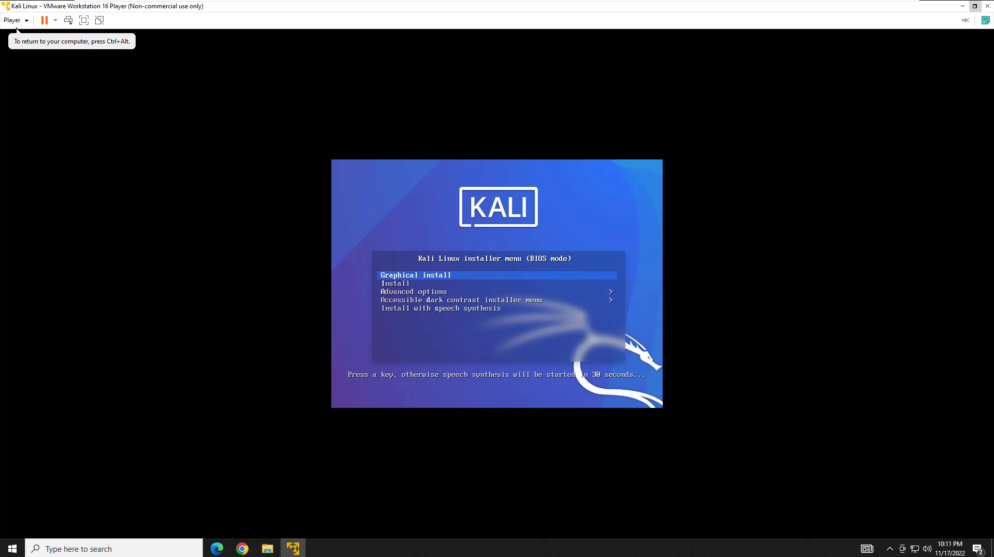
{"action": "key", "text": "Return"}
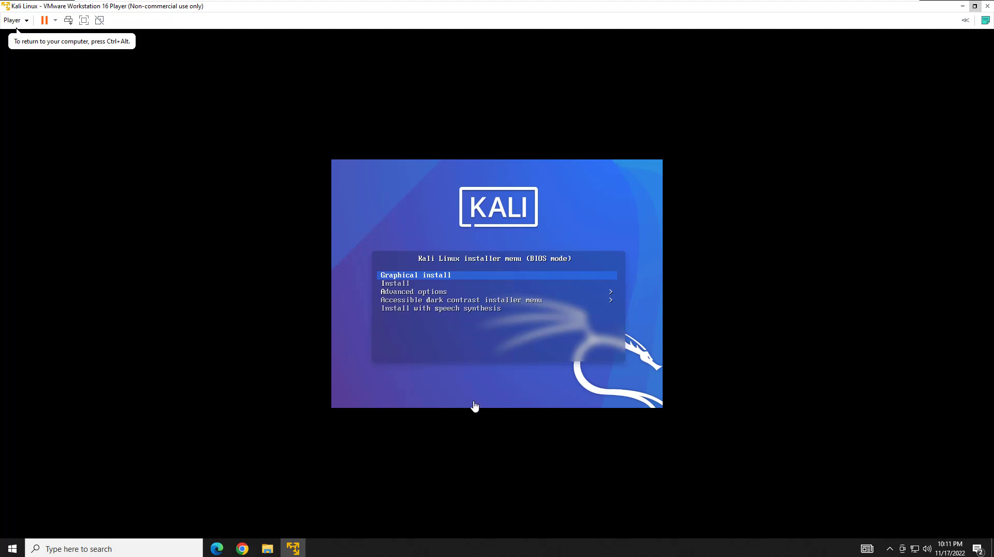
Start Graphical install and accept English, United States and the American English keymap.
{"action": "key", "text": "Return"}
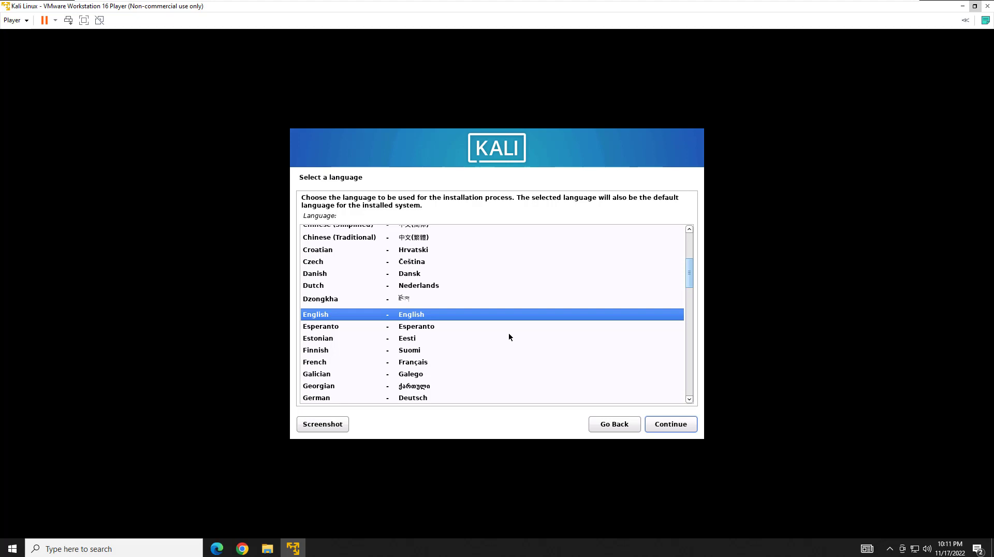
{"action": "left_click", "coordinate": [661, 425]}
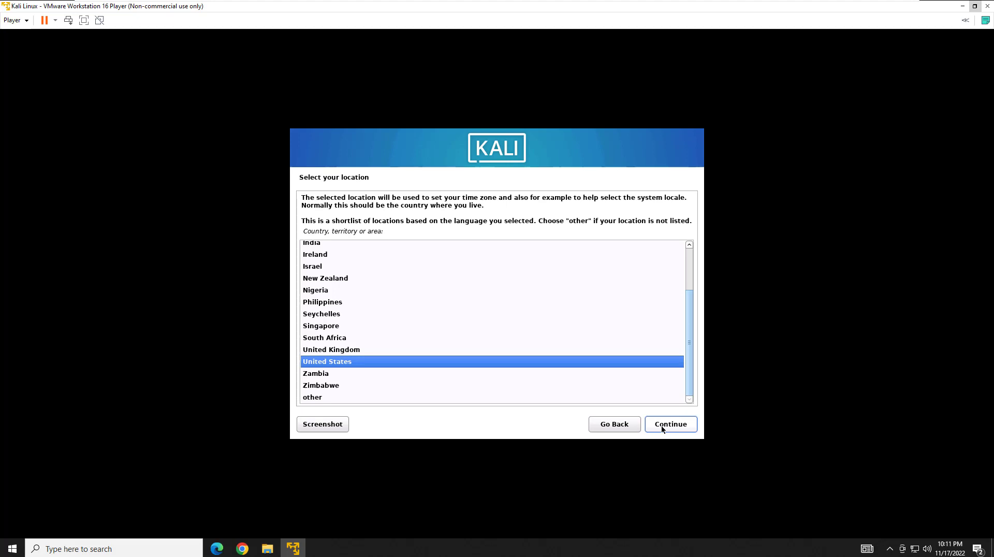
{"action": "left_click", "coordinate": [661, 428]}
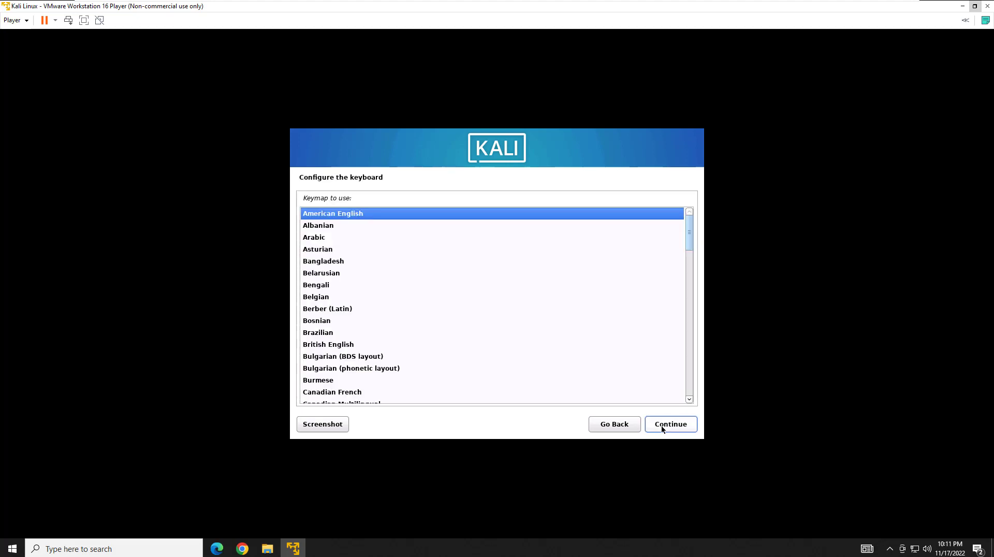
{"action": "left_click", "coordinate": [661, 427]}
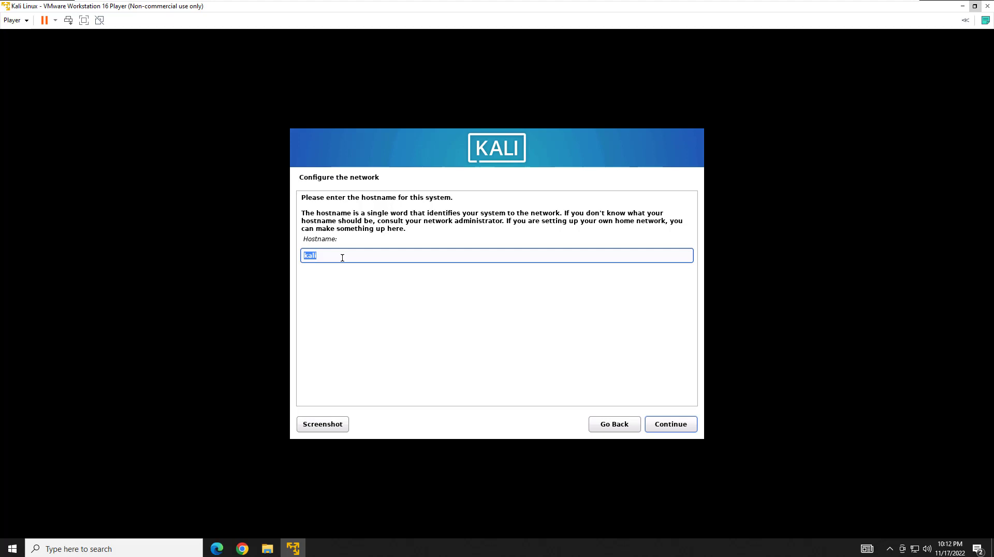
Set the hostname to 'Kali-Linux' and leave the domain name blank.
{"action": "key", "text": "BackSpace"}
{"action": "type", "text": "Kali-Linux"}
{"action": "left_click", "coordinate": [674, 430]}
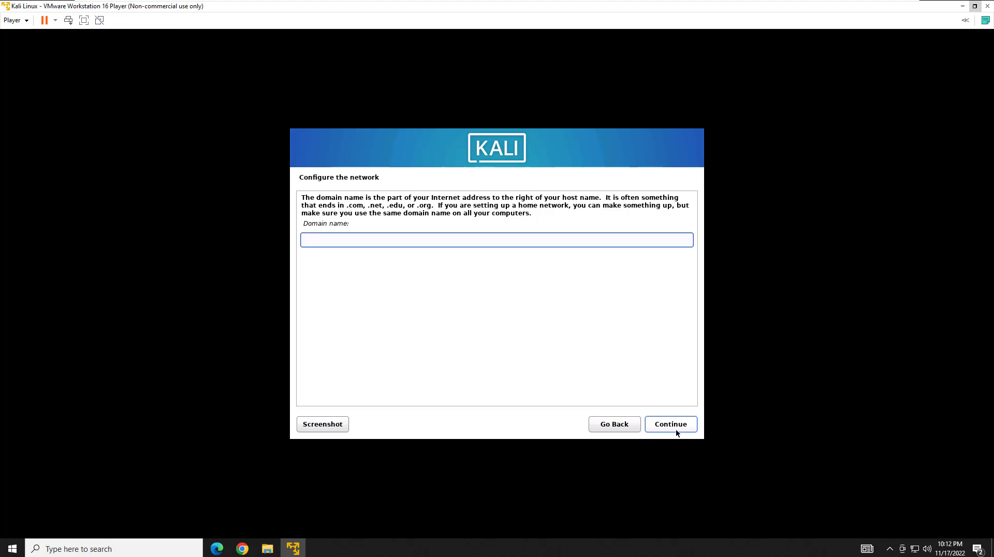
{"action": "left_click", "coordinate": [676, 429]}
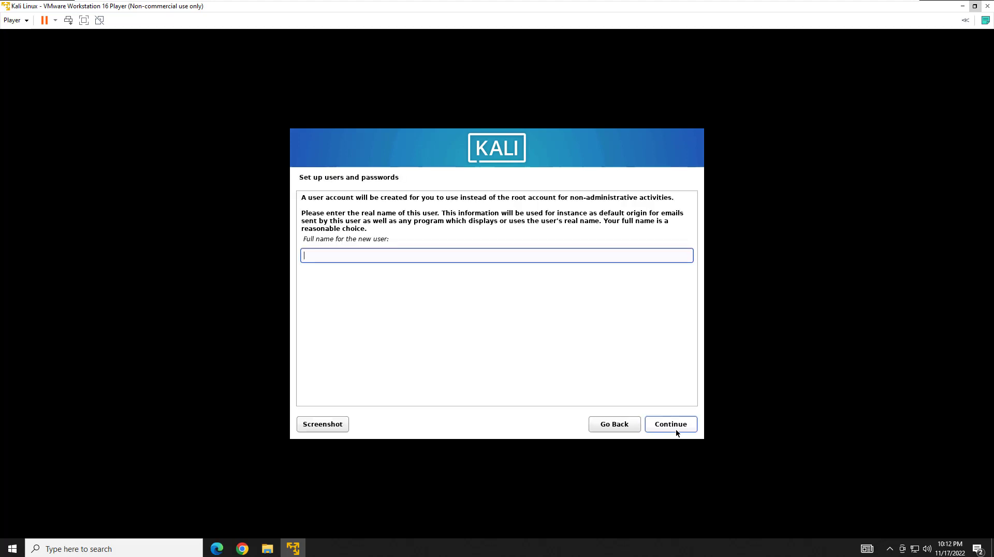
Enter the new user's full name and accept the suggested username.
{"action": "type", "text": "nnkaliuser"}
{"action": "left_click", "coordinate": [676, 429]}
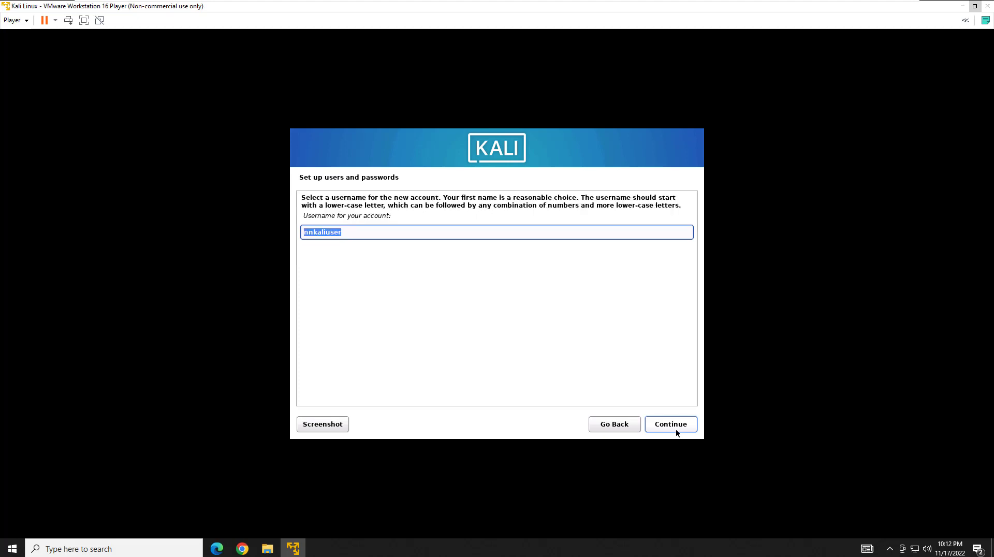
{"action": "left_click", "coordinate": [676, 429]}
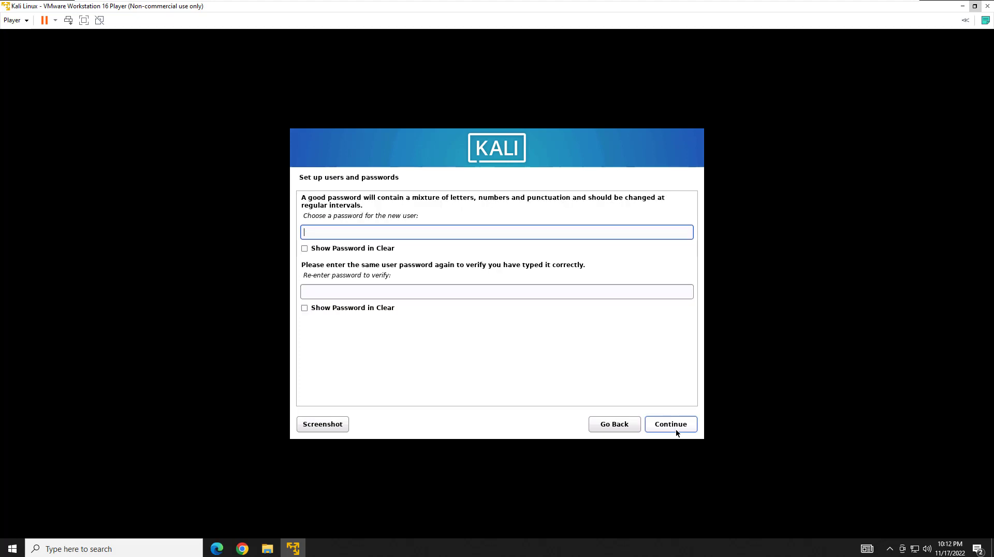
Type and verify the user's password, then accept the Eastern time zone.
{"action": "type", "text": "kalilinux"}
{"action": "key", "text": "Tab"}
{"action": "type", "text": "kali"}
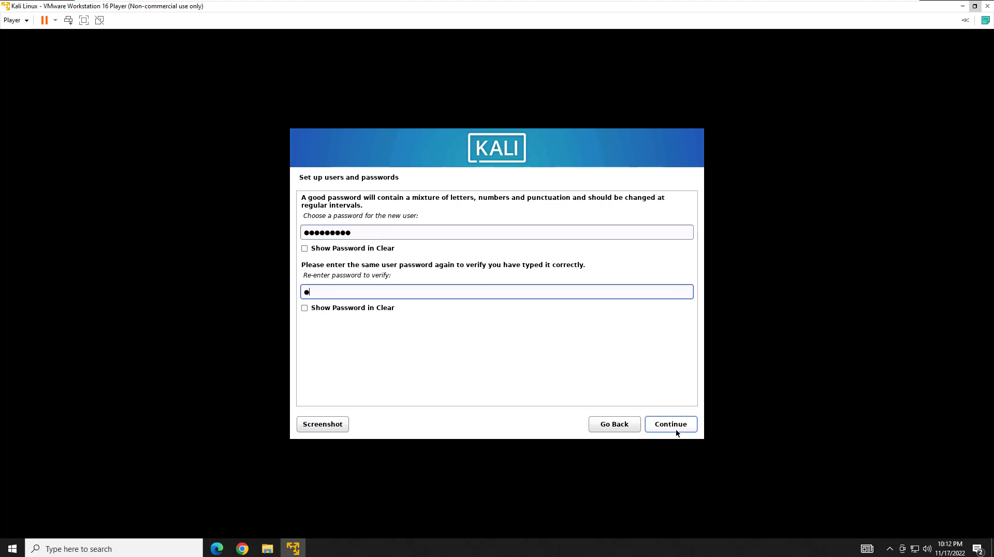
{"action": "type", "text": "linux"}
{"action": "left_click", "coordinate": [683, 430]}
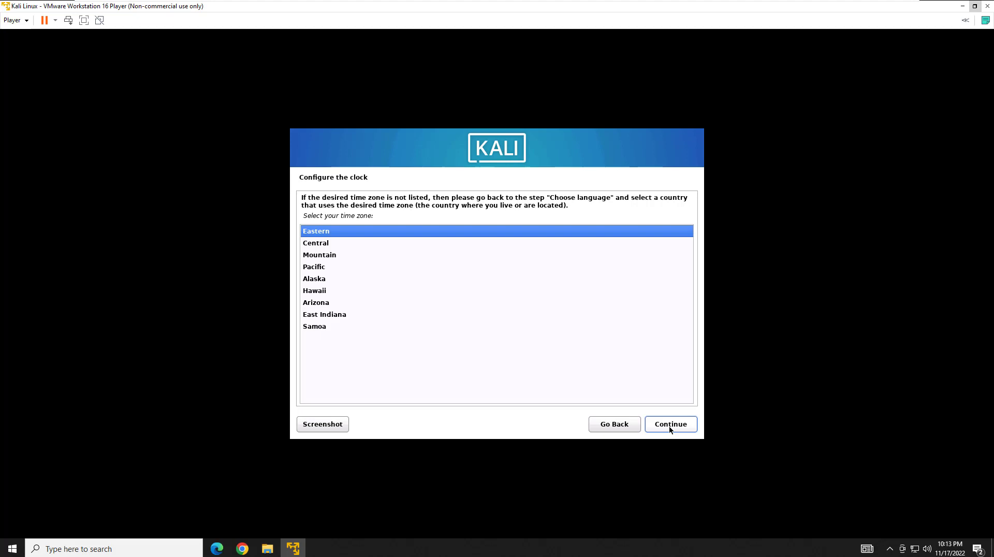
{"action": "left_click", "coordinate": [669, 427]}
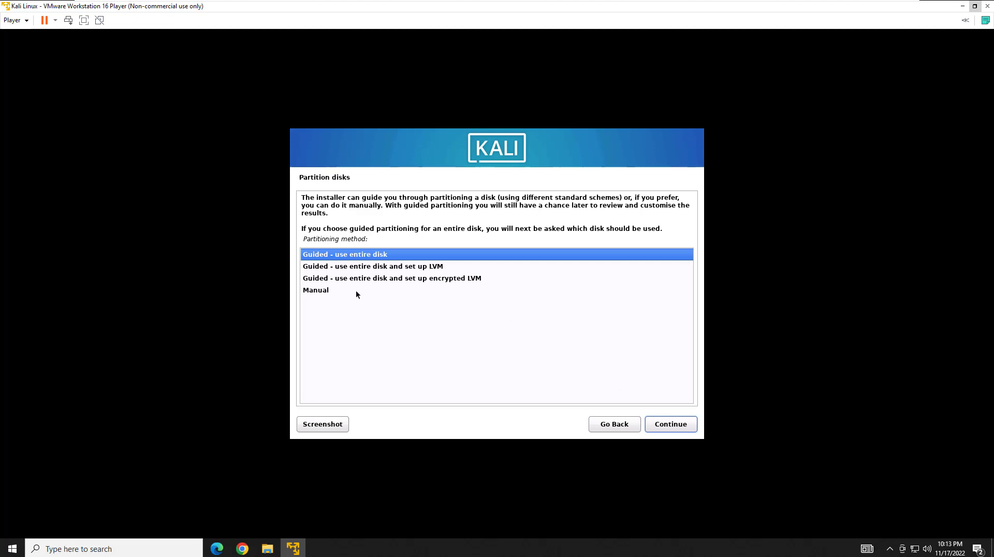
Choose guided entire-disk partitioning on the 26.8 GB disk with all files in one partition.
{"action": "left_click", "coordinate": [671, 424]}
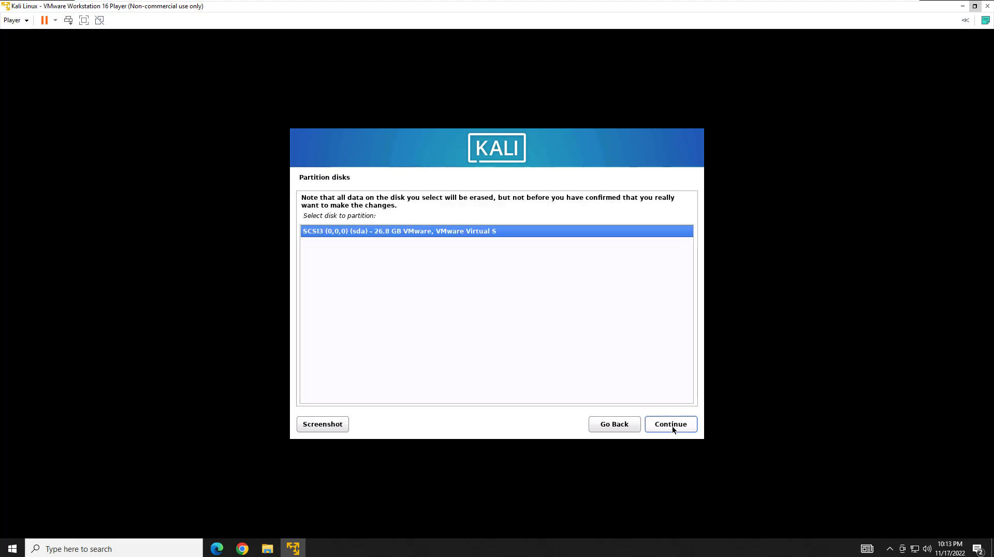
{"action": "left_click", "coordinate": [672, 428]}
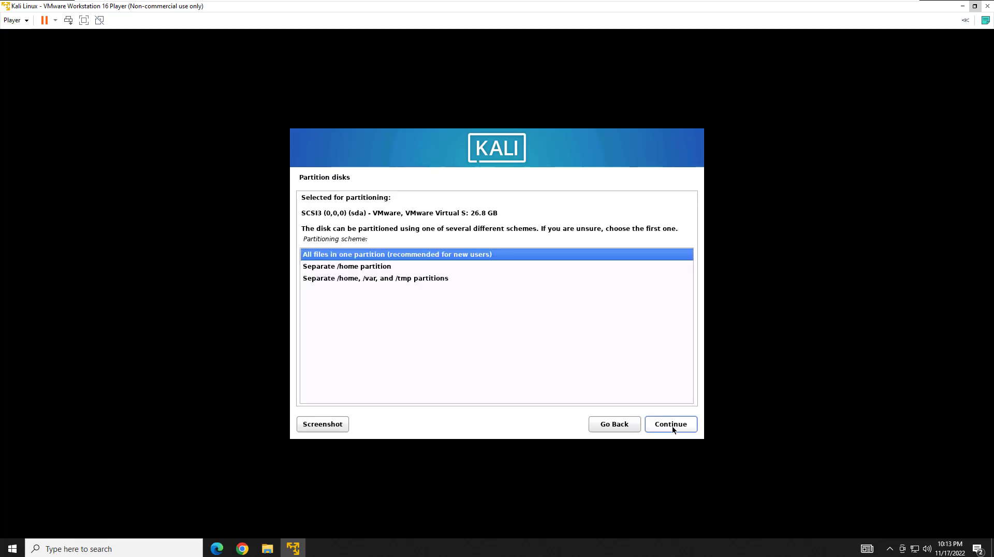
{"action": "left_click", "coordinate": [424, 265]}
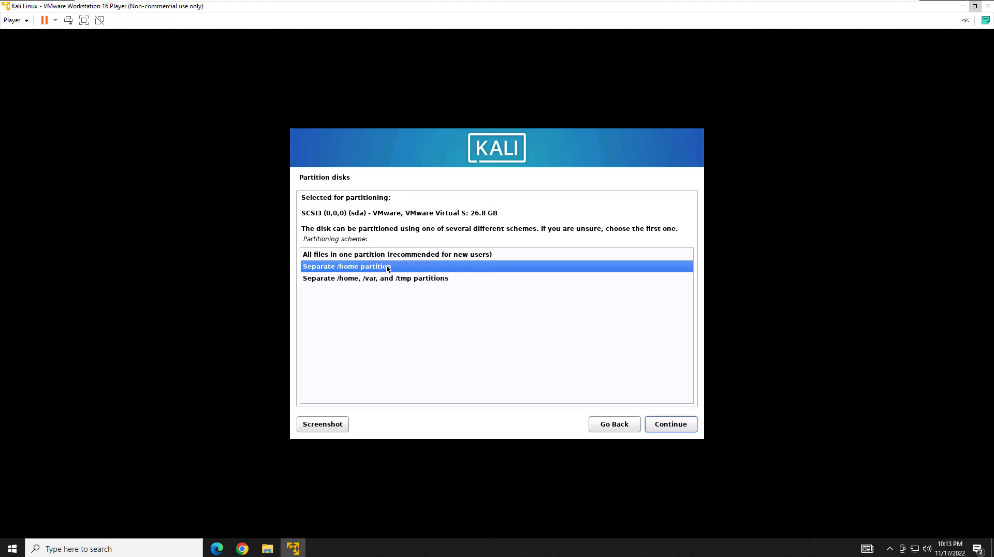
{"action": "left_click", "coordinate": [398, 254]}
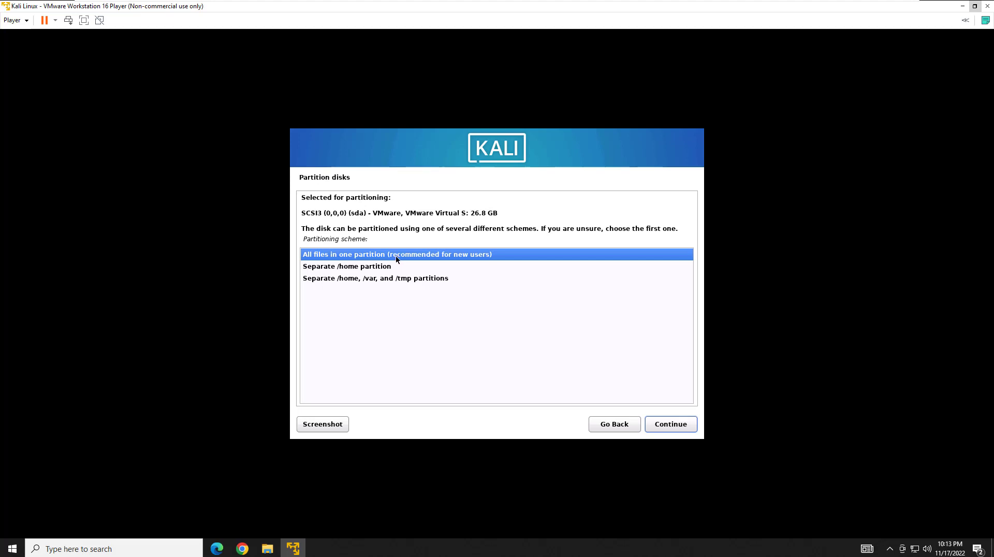
{"action": "left_click", "coordinate": [368, 269]}
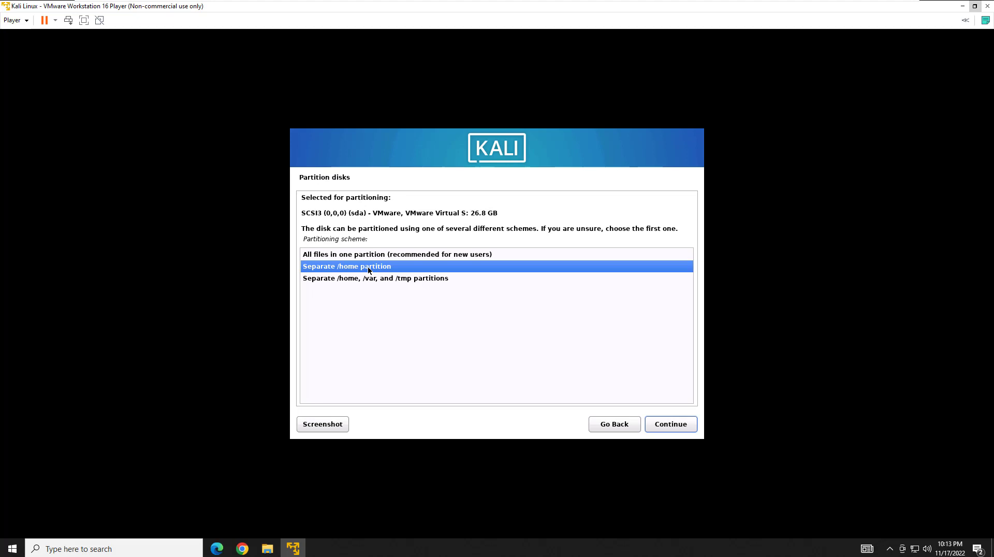
{"action": "left_click", "coordinate": [384, 256]}
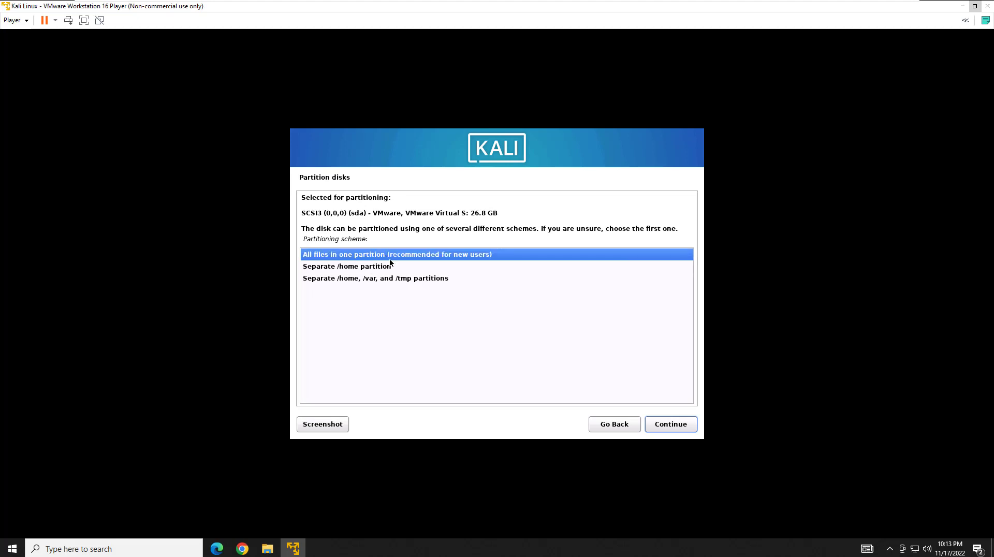
{"action": "left_click", "coordinate": [669, 427]}
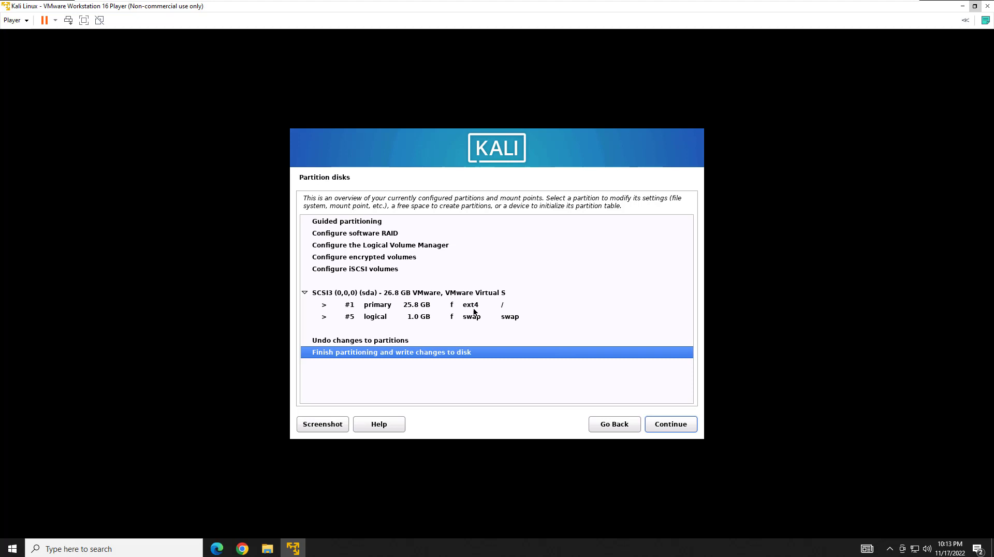
Review the 25.8 GB ext4 root and 1.0 GB swap partitions, then finish partitioning.
{"action": "left_click", "coordinate": [467, 308]}
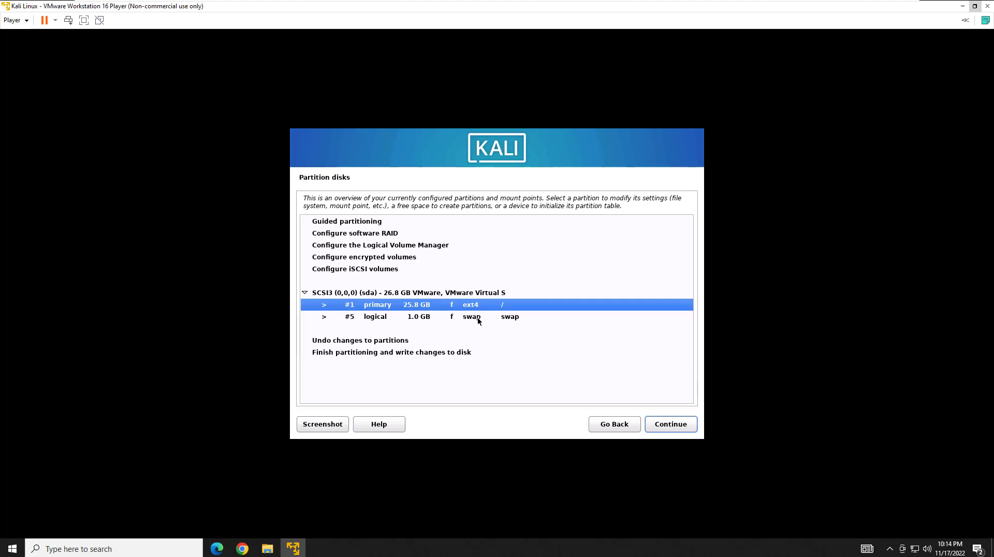
{"action": "left_click", "coordinate": [478, 318]}
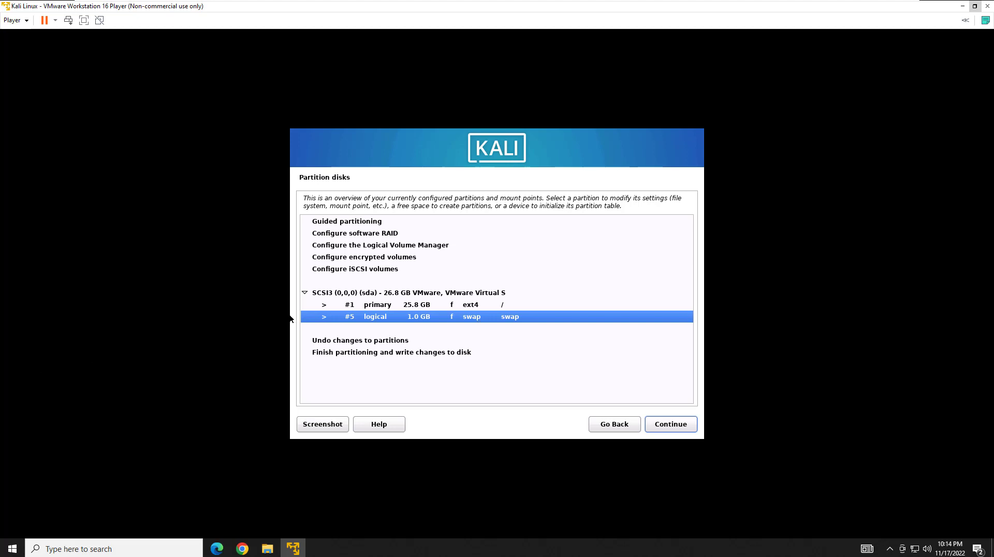
{"action": "left_click", "coordinate": [346, 353]}
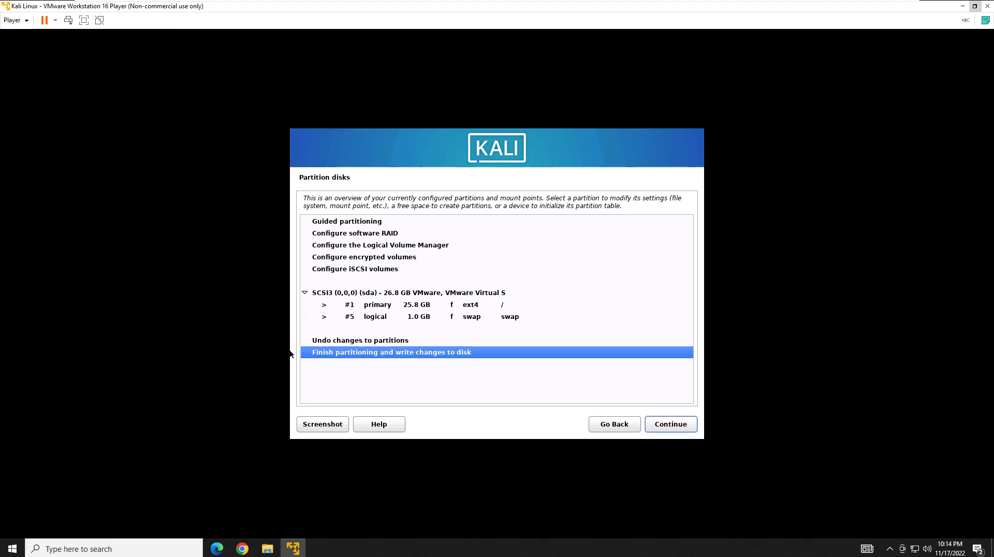
{"action": "key", "text": "Return"}
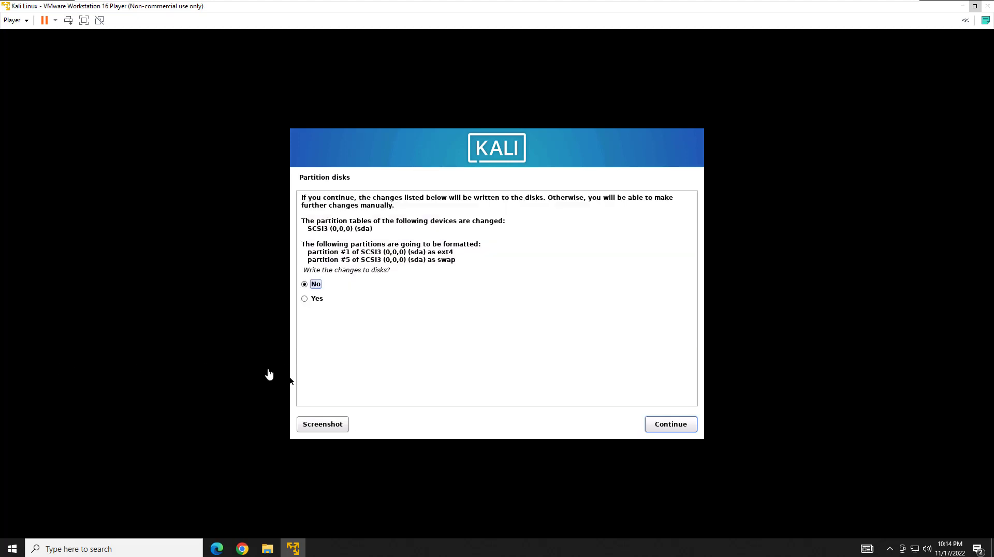
Answer Yes to writing the partition changes to disk and start the base install.
{"action": "left_click", "coordinate": [308, 304]}
{"action": "left_click", "coordinate": [662, 430]}
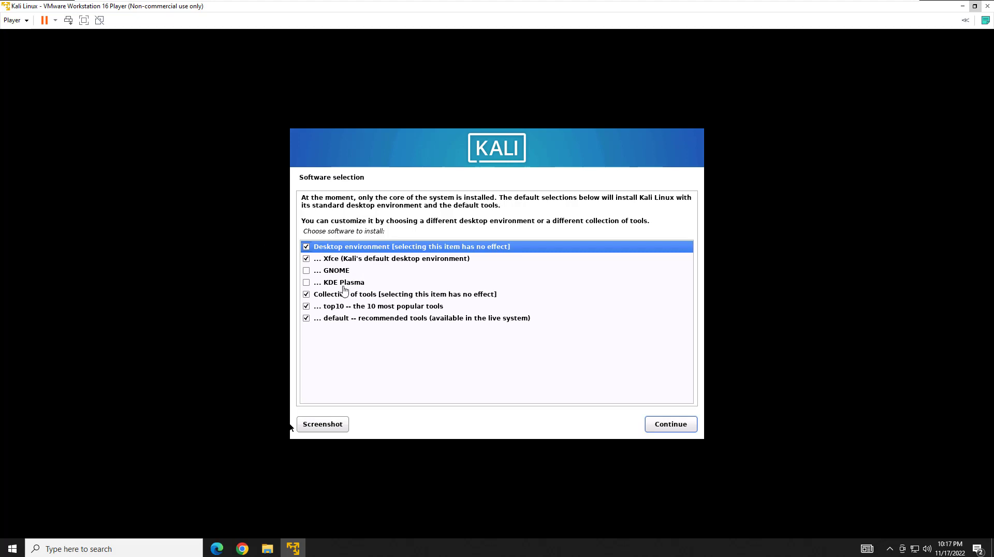
Keep Xfce, top10 and default tools selected and install the software.
{"action": "left_click", "coordinate": [677, 427]}
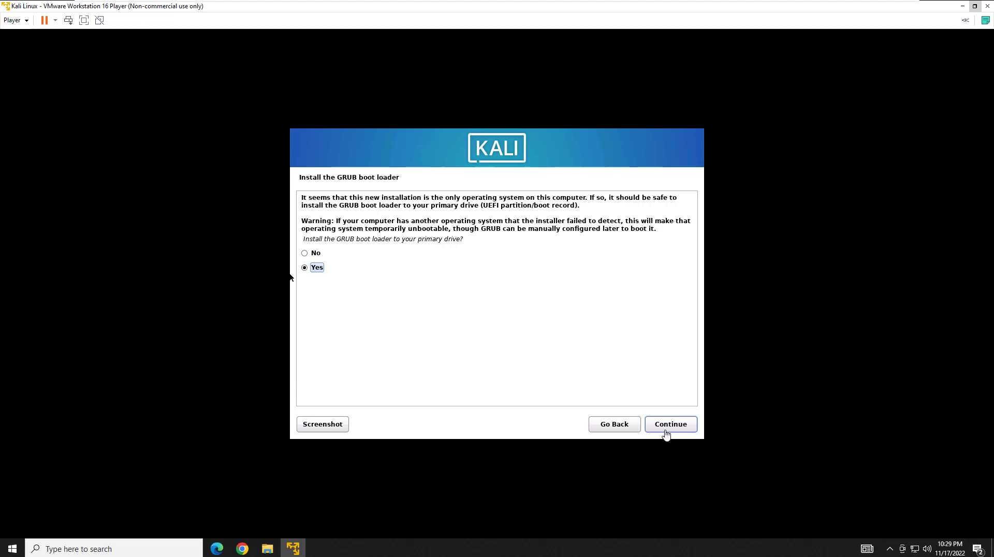
Install GRUB on /dev/sda and complete the installation to reboot into Kali.
{"action": "left_click", "coordinate": [670, 427]}
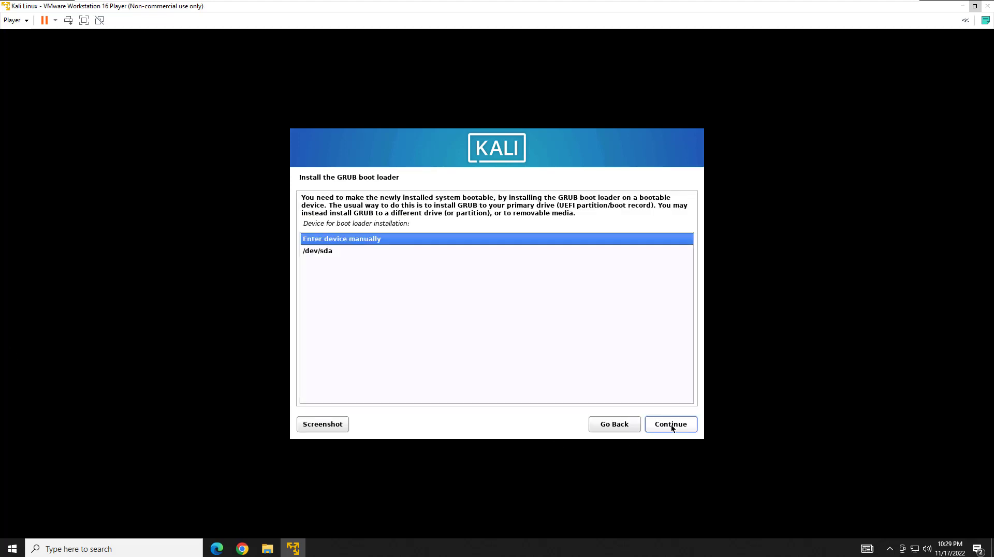
{"action": "left_click", "coordinate": [330, 252]}
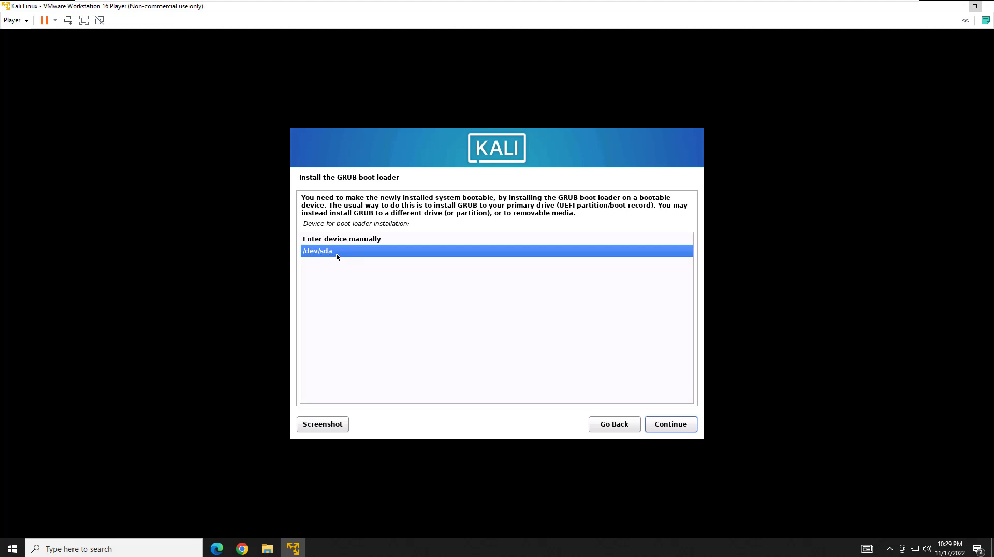
{"action": "left_click", "coordinate": [665, 430]}
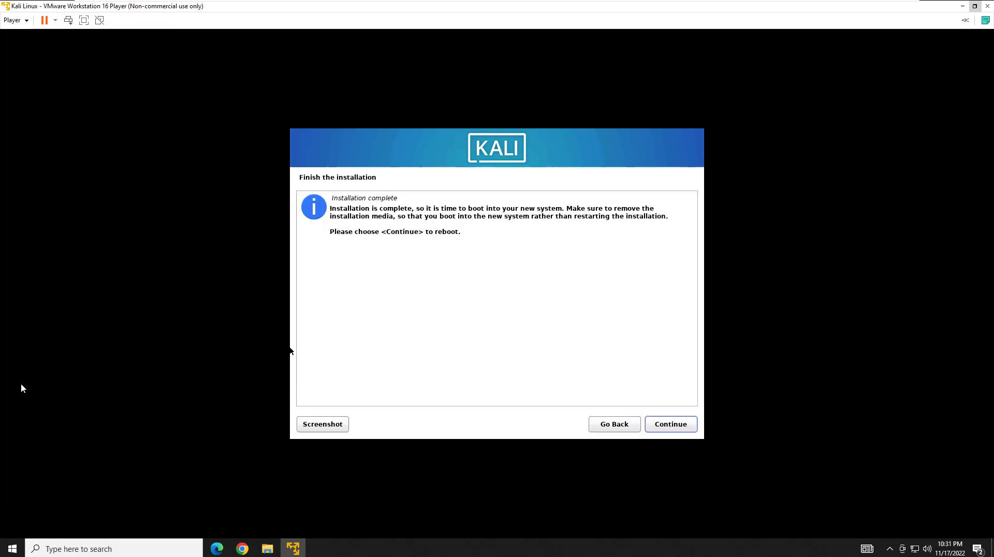
{"action": "left_click", "coordinate": [677, 428]}
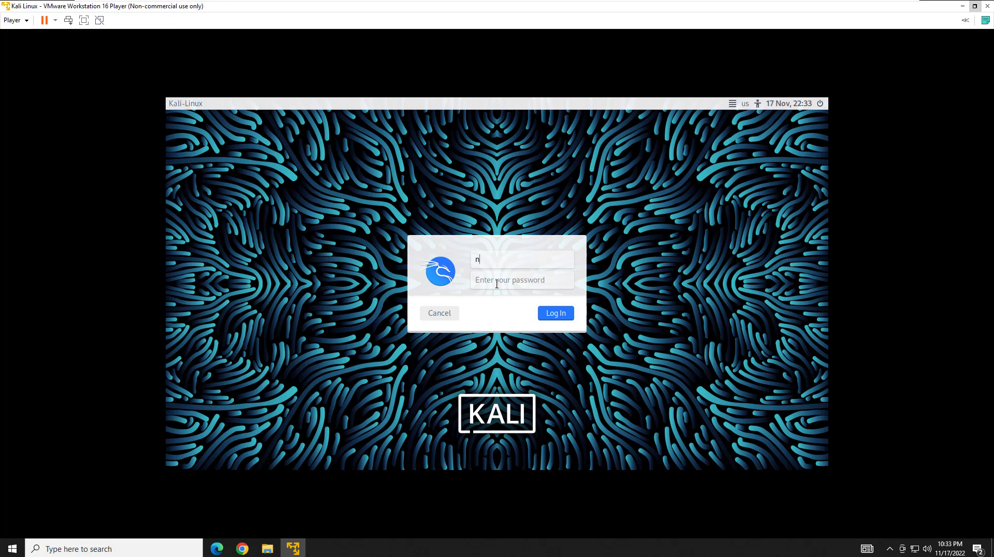
Sign in at the Kali login screen with the new account's username and password.
{"action": "type", "text": "nkaliuser"}
{"action": "left_click", "coordinate": [497, 284]}
{"action": "type", "text": "********"}
{"action": "key", "text": "Return"}
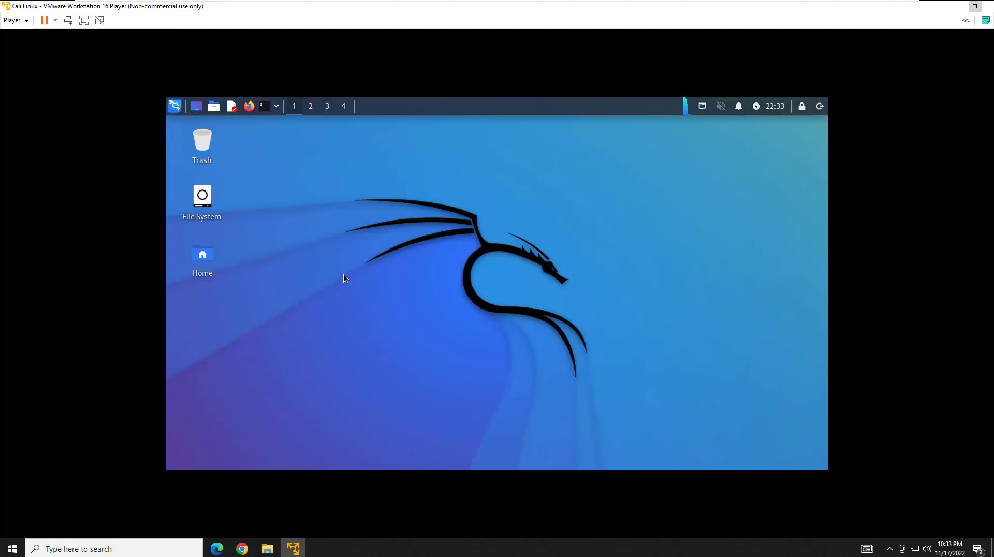
Open a terminal and ping 8.8.8.8, stopping it with Ctrl+C.
{"action": "left_click", "coordinate": [265, 107]}
{"action": "type", "text": "p"}
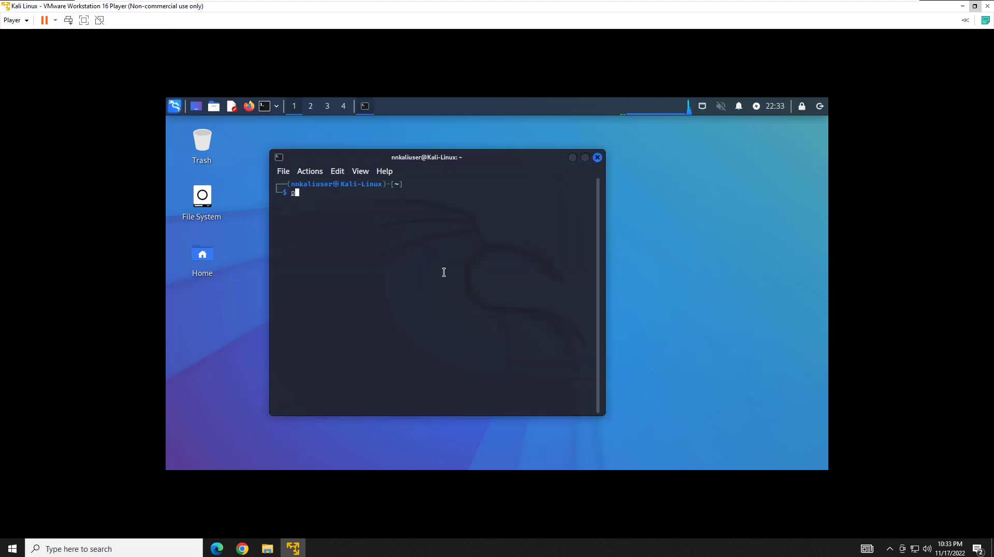
{"action": "type", "text": "ing 8.8.8.8"}
{"action": "key", "text": "Return"}
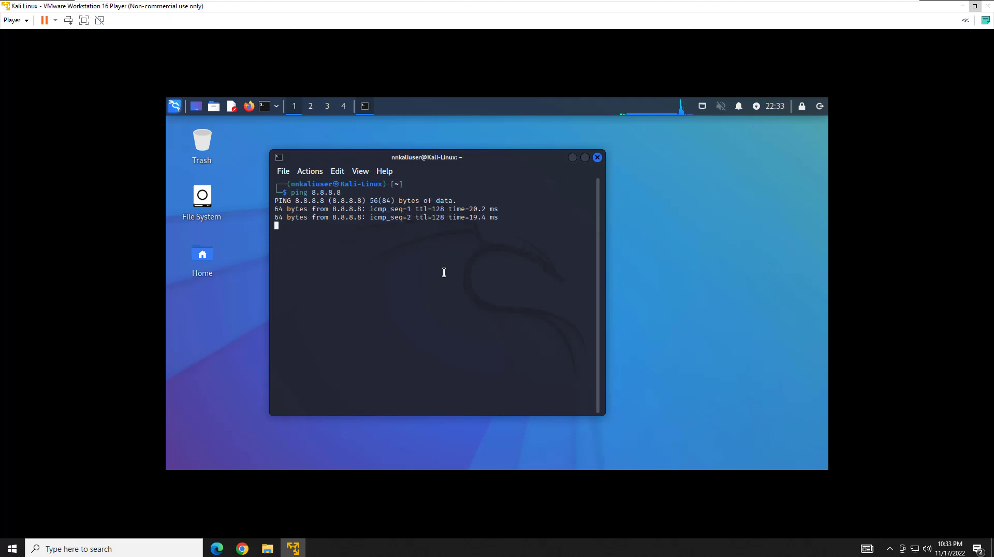
{"action": "key", "text": "ctrl+c"}
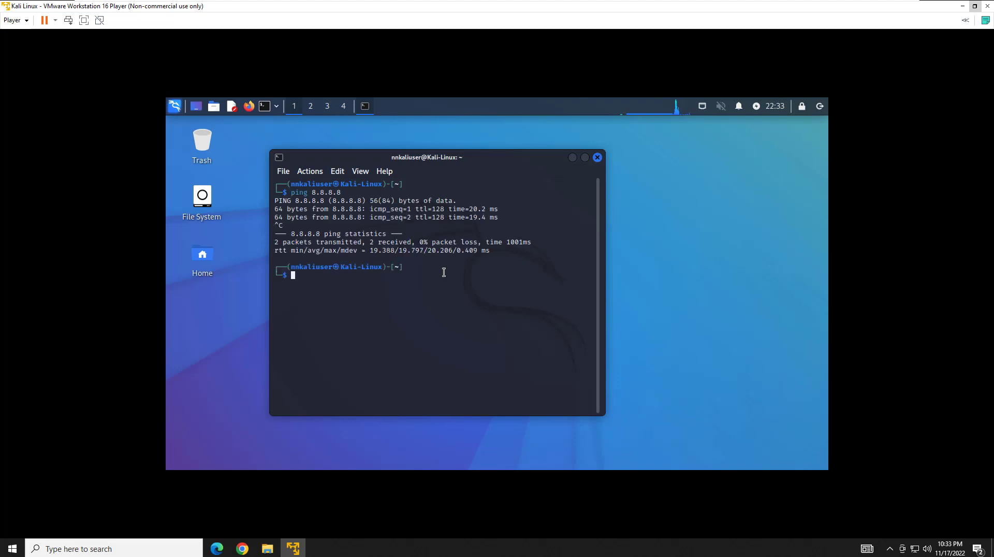
Run df and paste the /dev/sda1 line back at the prompt.
{"action": "type", "text": "df"}
{"action": "key", "text": "Return"}
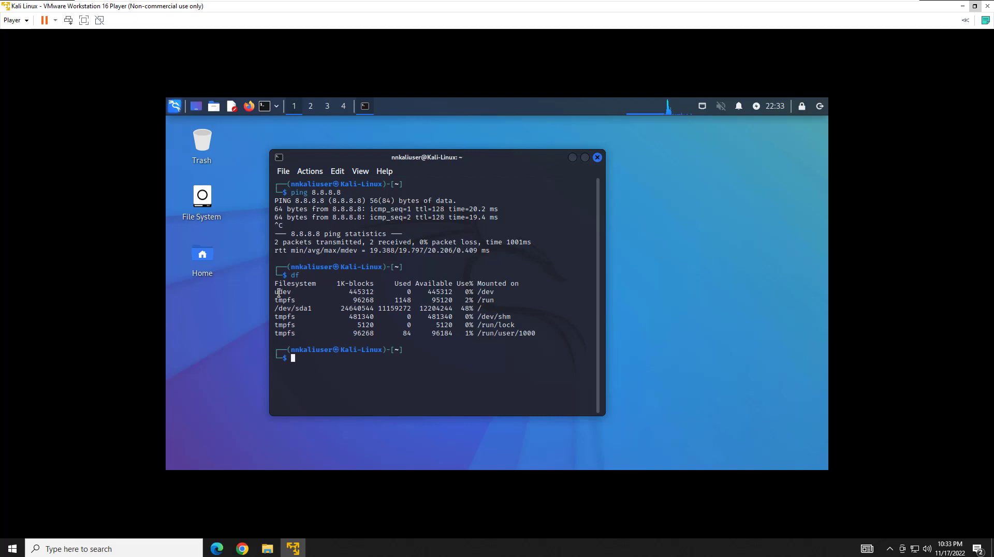
{"action": "mouse_move", "coordinate": [276, 292]}
{"action": "left_mouse_down"}
{"action": "mouse_move", "coordinate": [486, 311]}
{"action": "mouse_move", "coordinate": [492, 337]}
{"action": "mouse_move", "coordinate": [481, 310]}
{"action": "mouse_move", "coordinate": [277, 310]}
{"action": "left_mouse_up"}
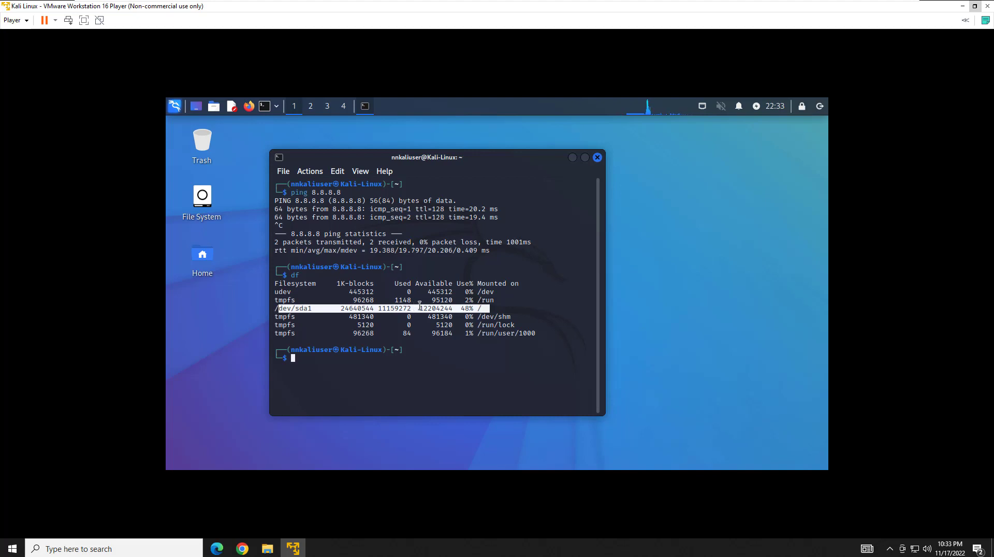
{"action": "left_click", "coordinate": [388, 309]}
{"action": "middle_click", "coordinate": [389, 310]}
{"action": "key", "text": "Return"}
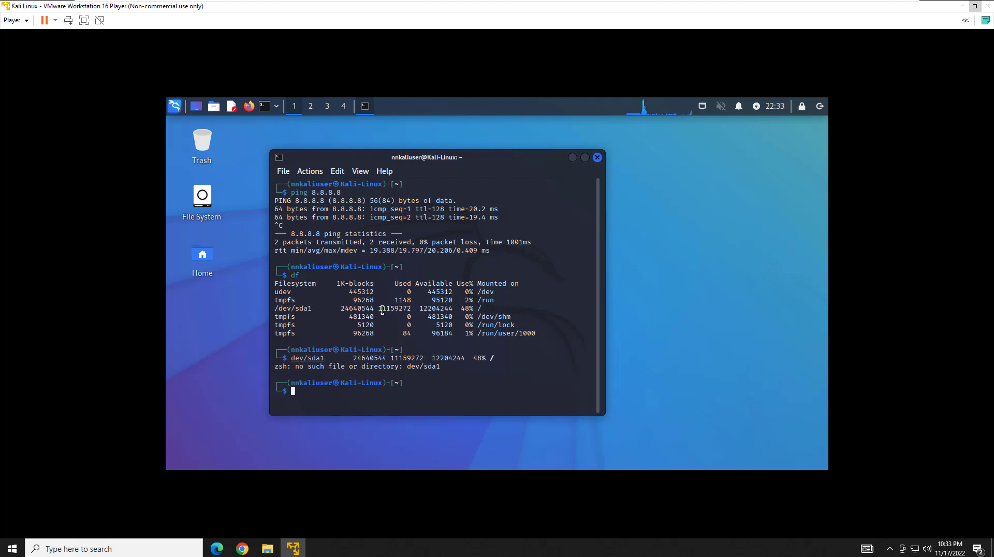
List mounted filesystems with mount, then clear the screen and exit the terminal.
{"action": "type", "text": "mount"}
{"action": "key", "text": "Return"}
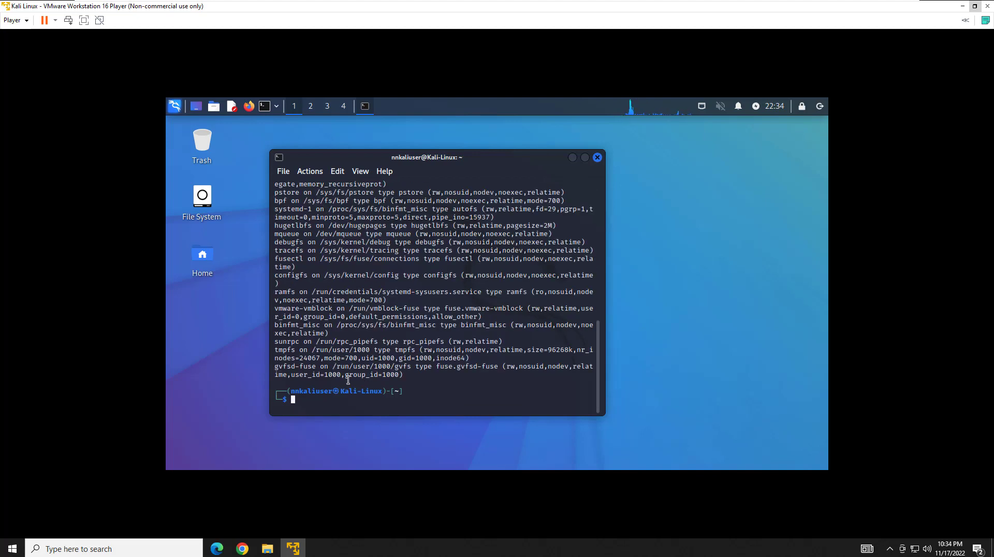
{"action": "type", "text": "clear"}
{"action": "key", "text": "Return"}
{"action": "type", "text": "exit"}
{"action": "key", "text": "Return"}
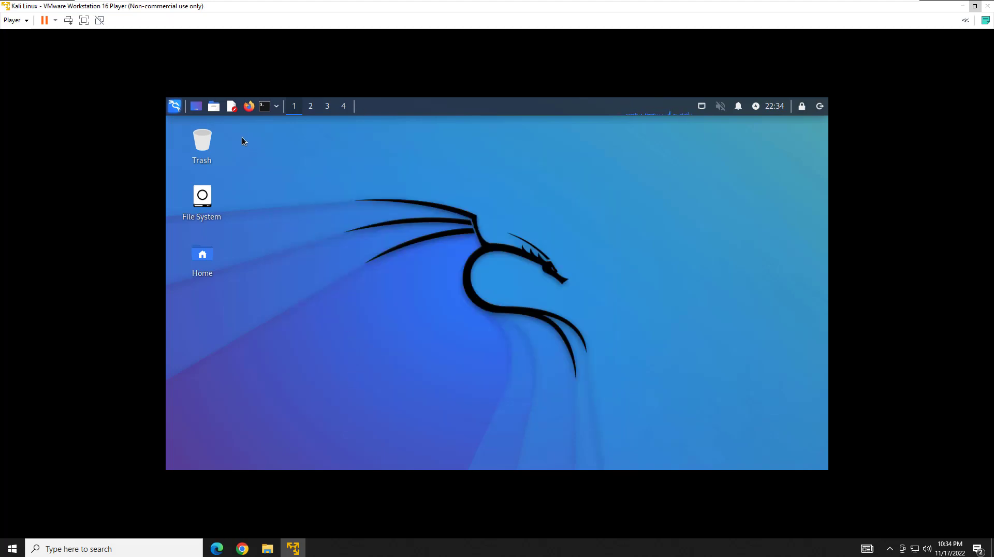
Launch Firefox in Kali and load tesla.com, then ford.com.
{"action": "left_click", "coordinate": [248, 106]}
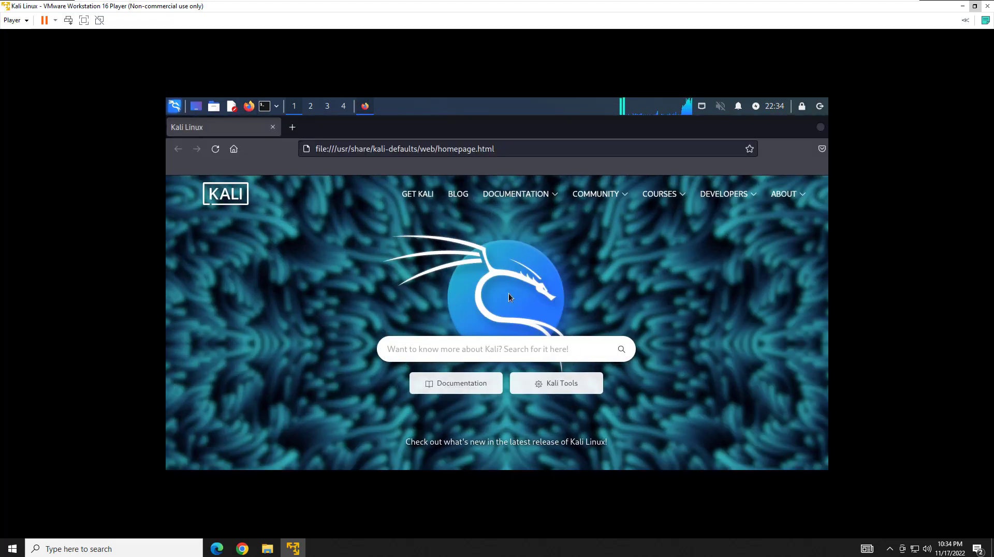
{"action": "left_click", "coordinate": [411, 151]}
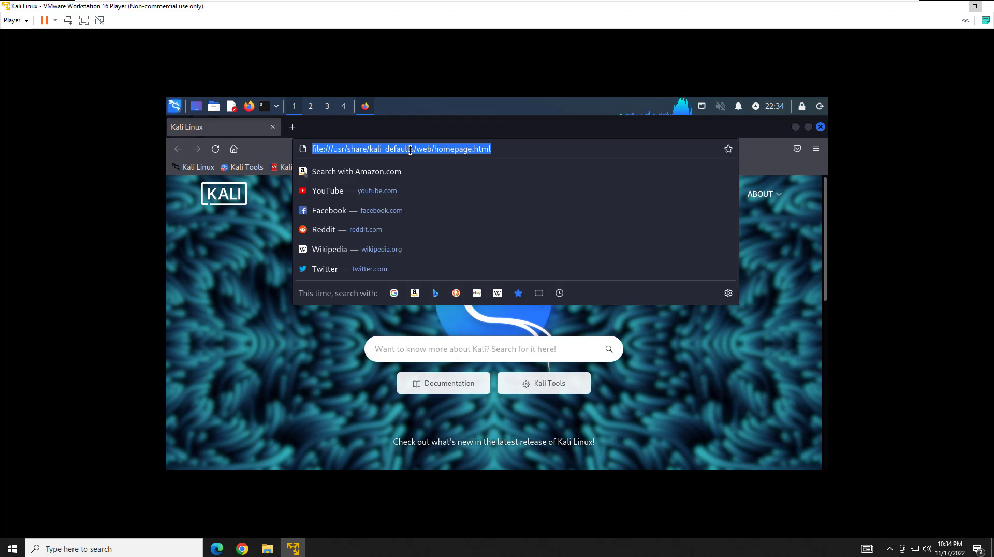
{"action": "type", "text": "tesla.com"}
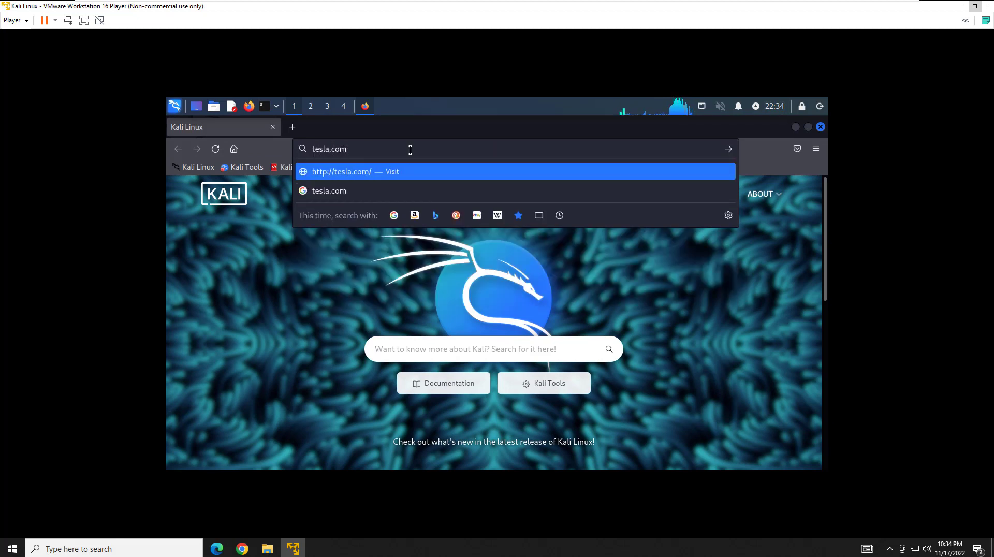
{"action": "key", "text": "Return"}
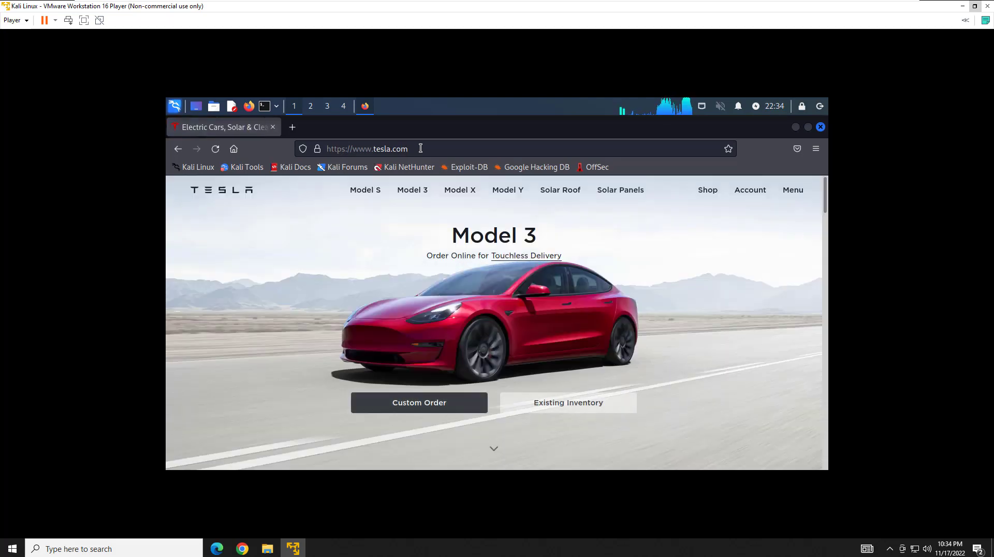
{"action": "left_click", "coordinate": [421, 148]}
{"action": "type", "text": "ford.com"}
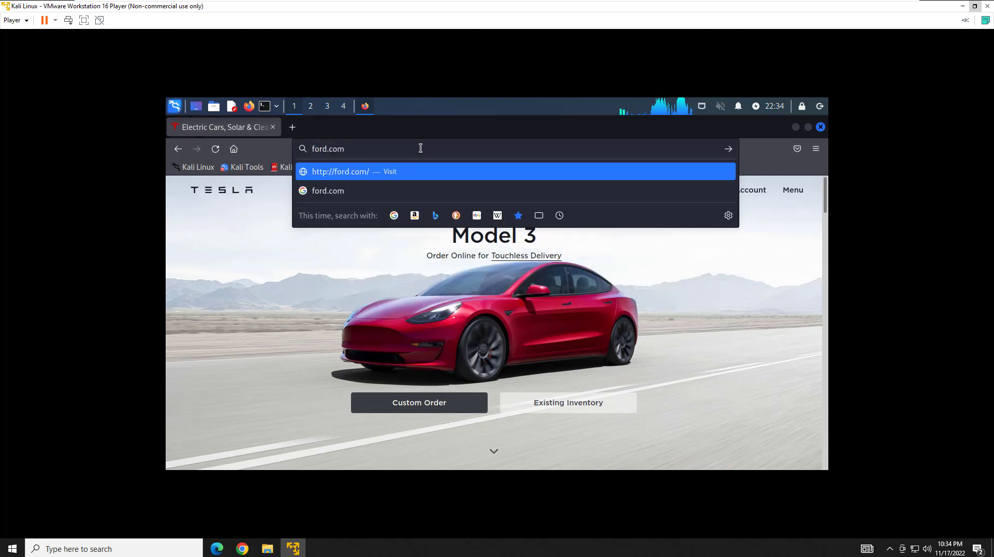
{"action": "key", "text": "Return"}
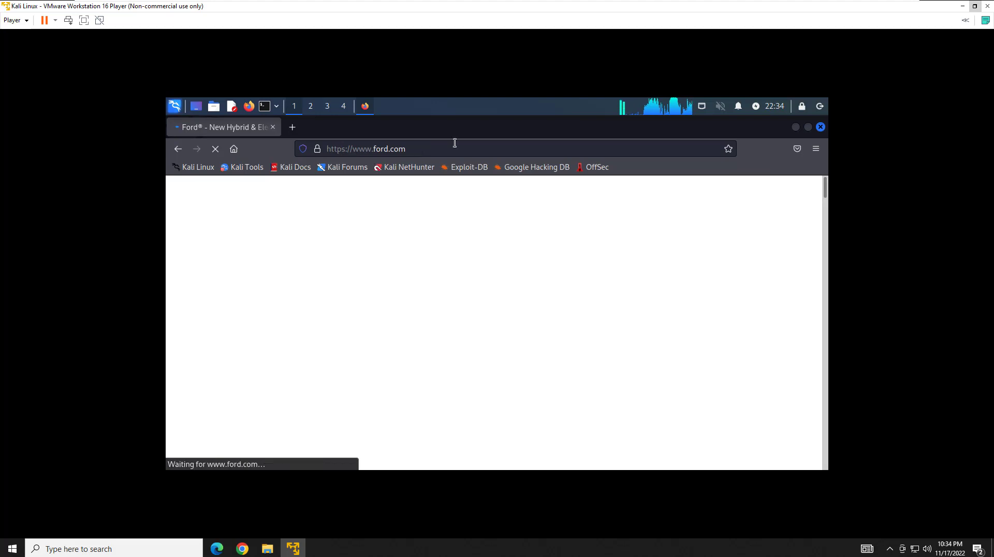
Minimize the VMware Player window and launch Oracle VM VirtualBox from its desktop shortcut.
{"action": "left_click", "coordinate": [963, 6]}
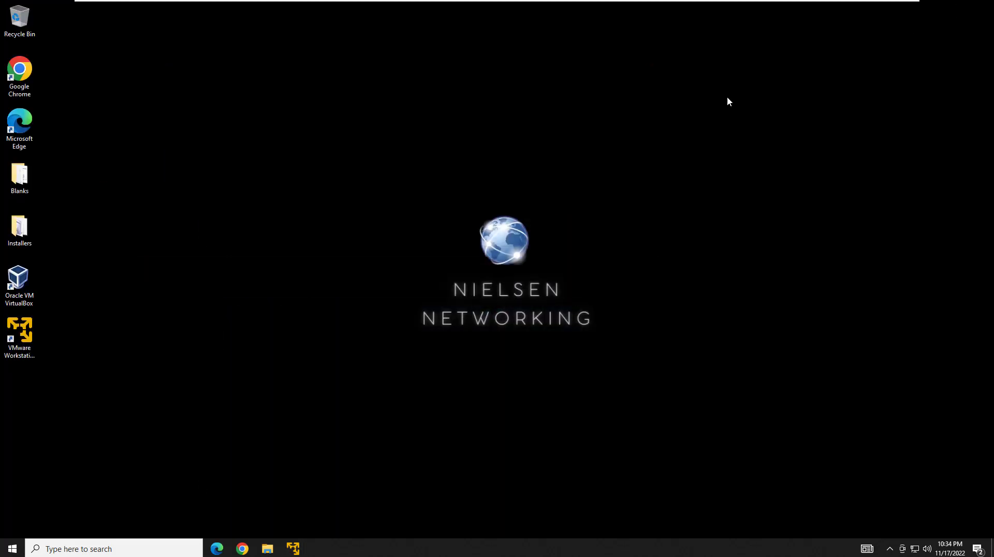
{"action": "left_click", "coordinate": [325, 228]}
{"action": "left_click", "coordinate": [29, 299]}
{"action": "double_click", "coordinate": [19, 275]}
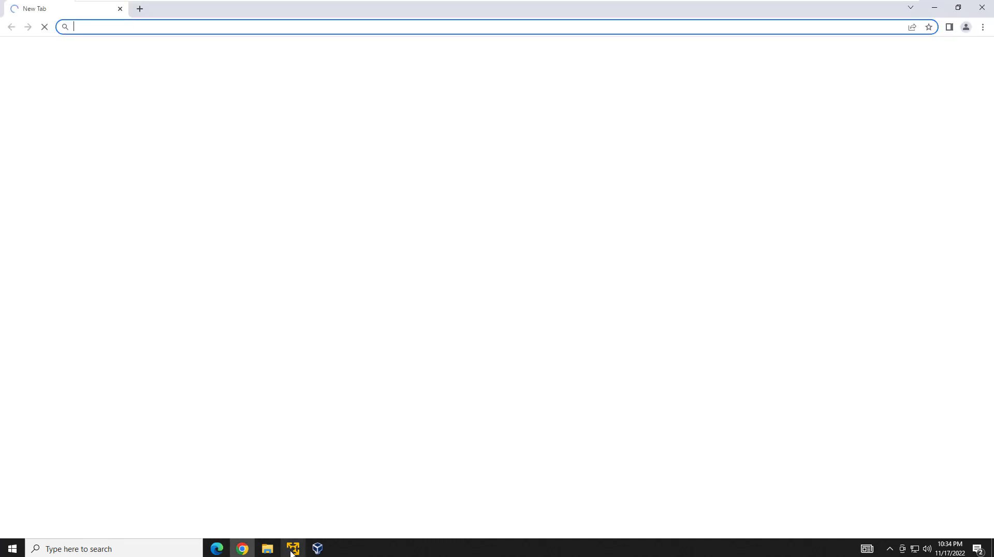
Restore the Kali window, close Firefox, and show the Vulnerability Analysis tools in the applications menu.
{"action": "left_click", "coordinate": [292, 549]}
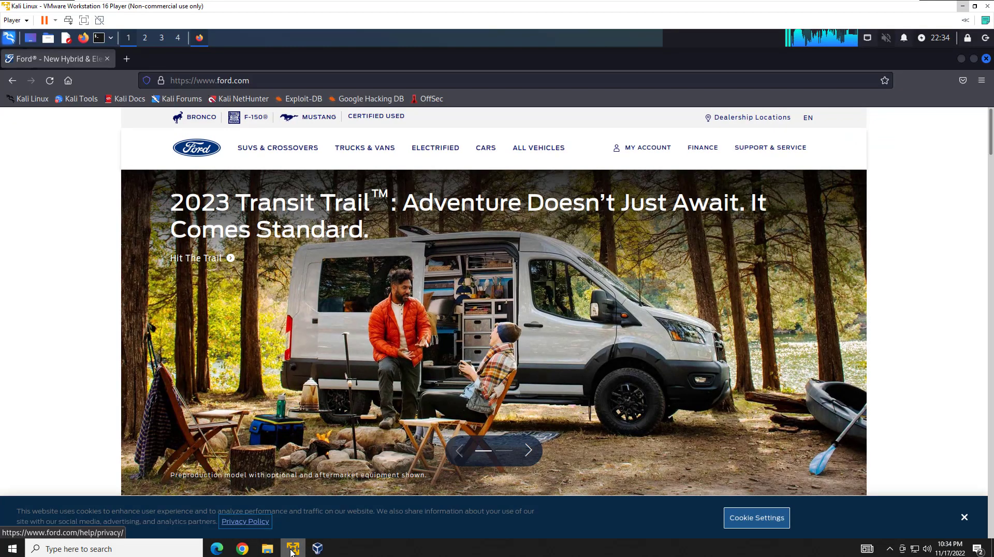
{"action": "left_click", "coordinate": [986, 59]}
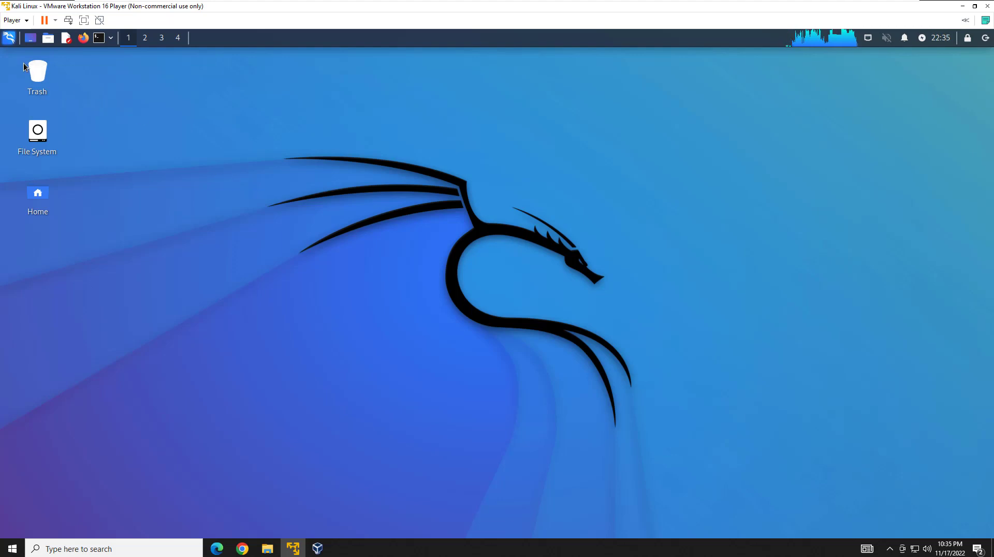
{"action": "left_click", "coordinate": [9, 39]}
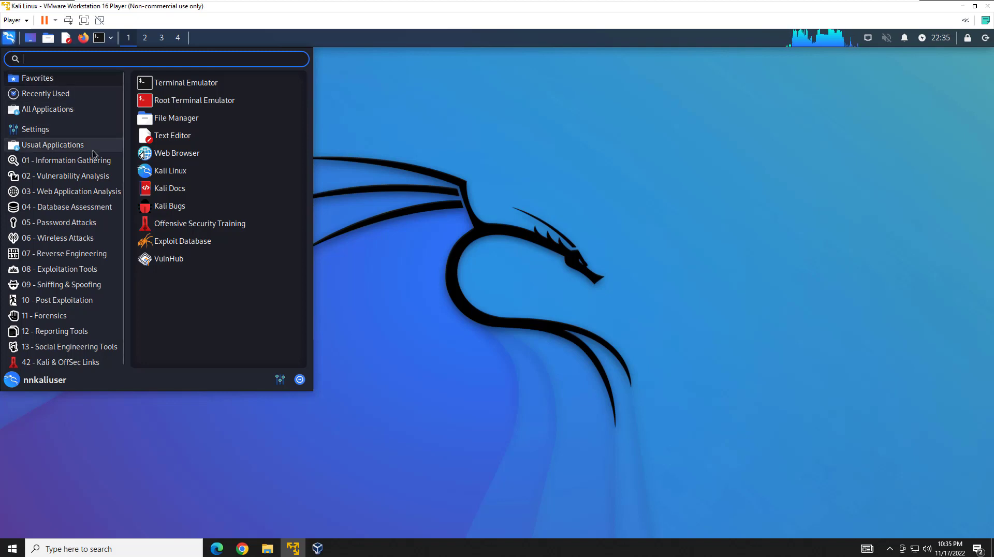
{"action": "left_click", "coordinate": [81, 176]}
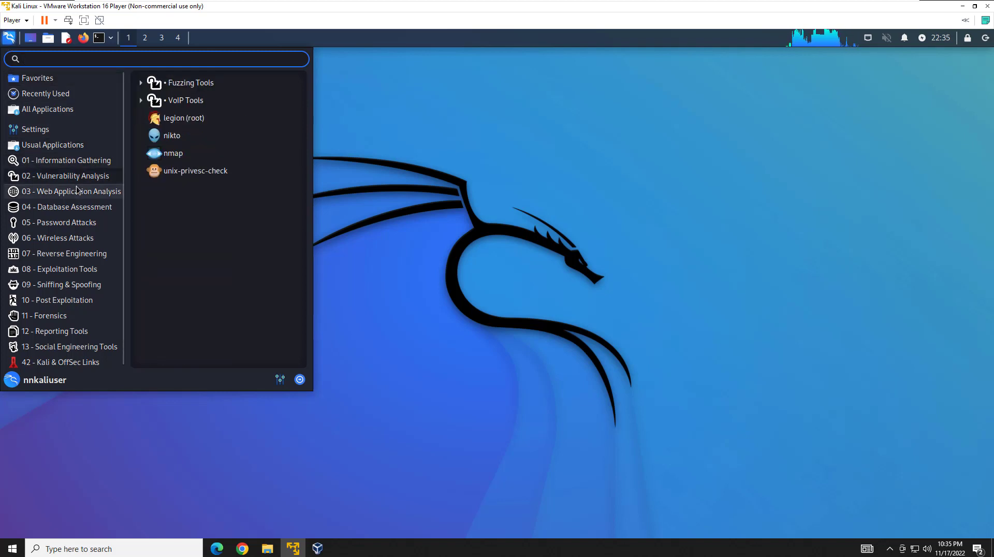
Browse Web Application Analysis, Password Attacks, Wireless, Reverse Engineering and Social Engineering, ending on Vulnerability Analysis.
{"action": "left_click", "coordinate": [77, 192]}
{"action": "left_click", "coordinate": [74, 222]}
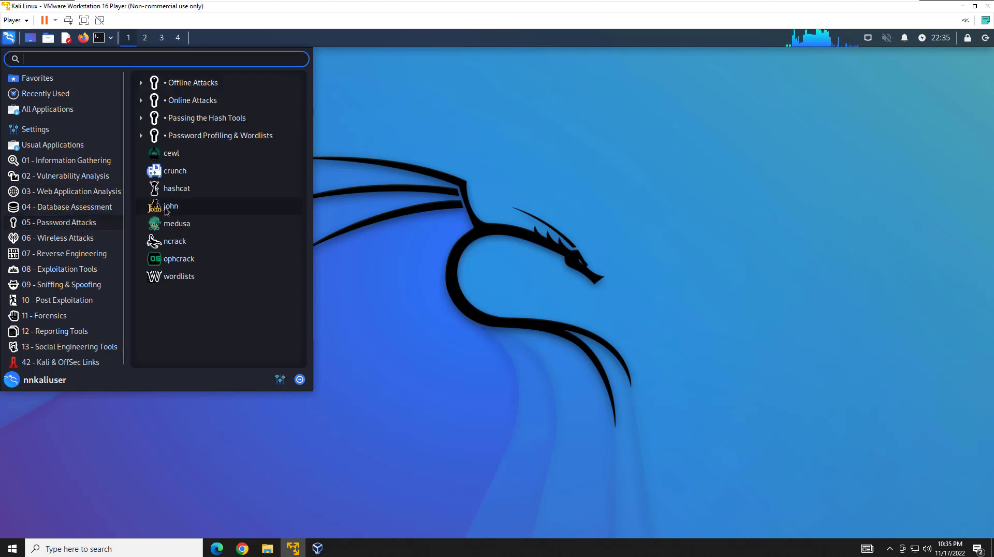
{"action": "left_click", "coordinate": [81, 238]}
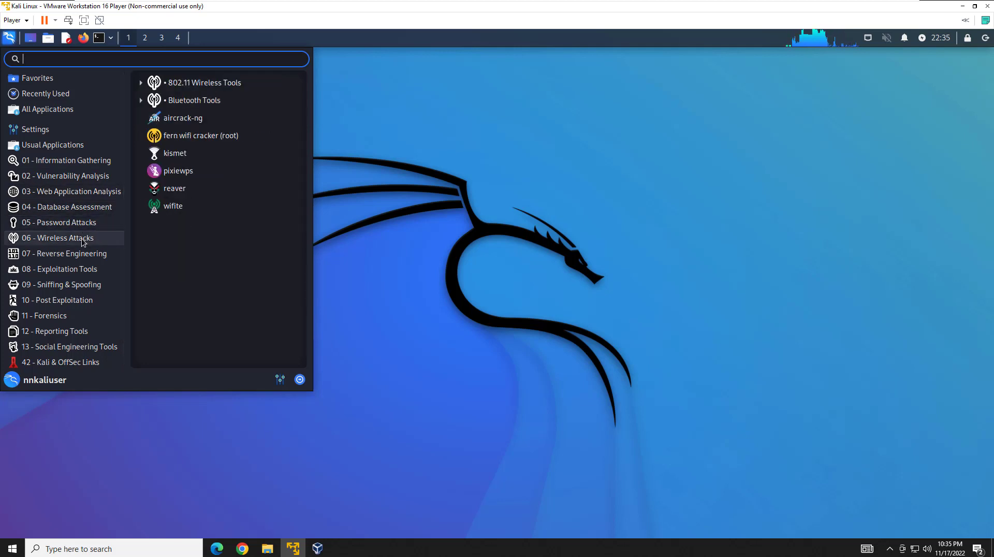
{"action": "left_click", "coordinate": [78, 256]}
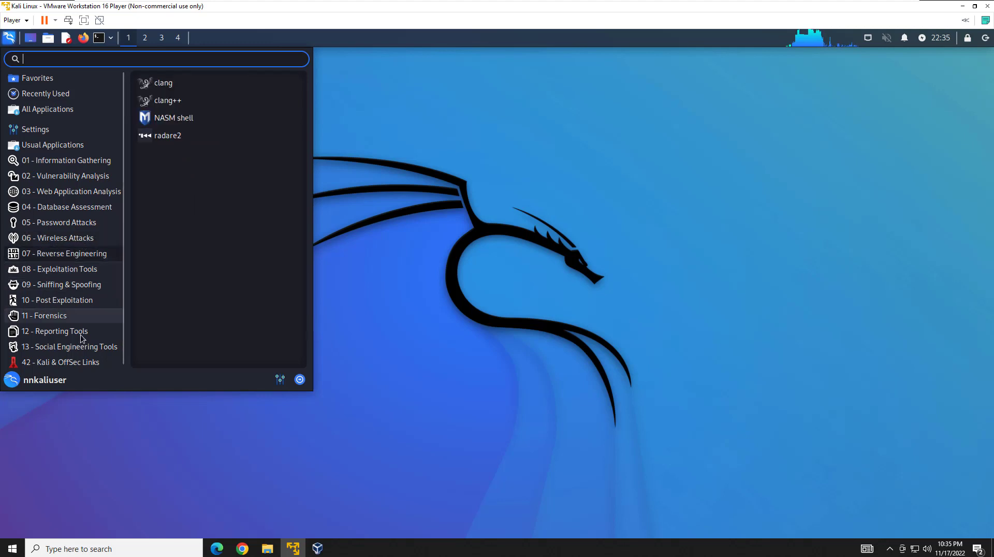
{"action": "left_click", "coordinate": [86, 346]}
{"action": "left_click", "coordinate": [89, 181]}
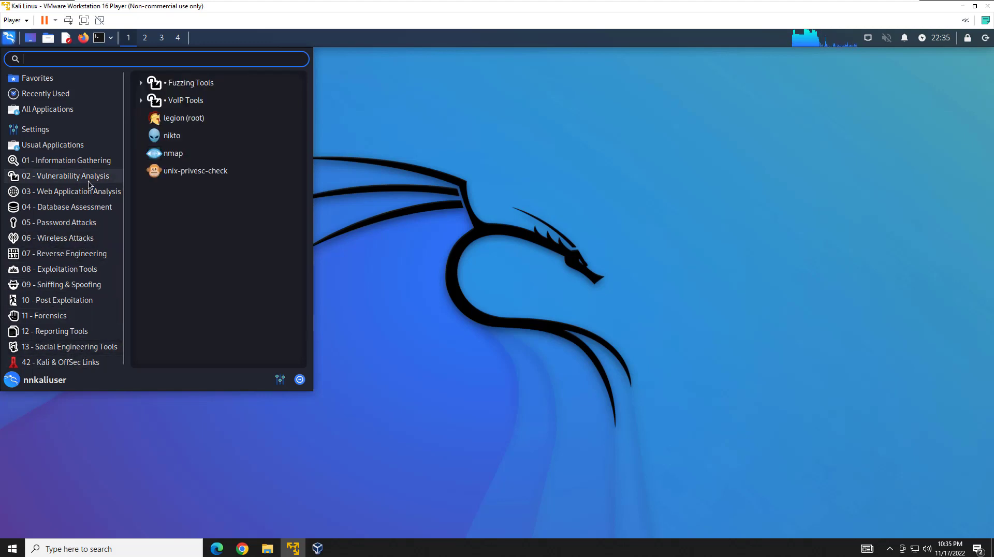
Dismiss the Kali applications menu to reveal the plain Xfce desktop.
{"action": "left_click", "coordinate": [402, 178]}
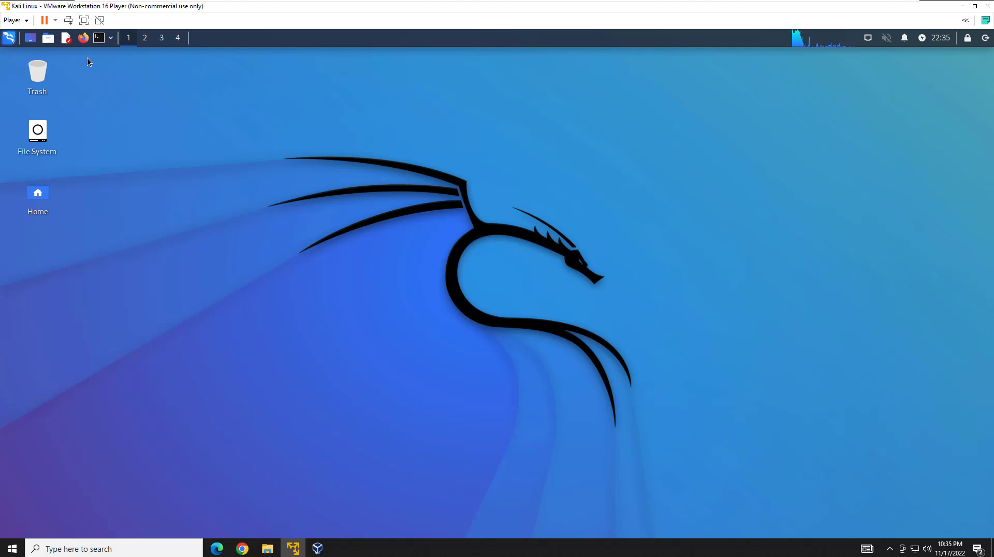